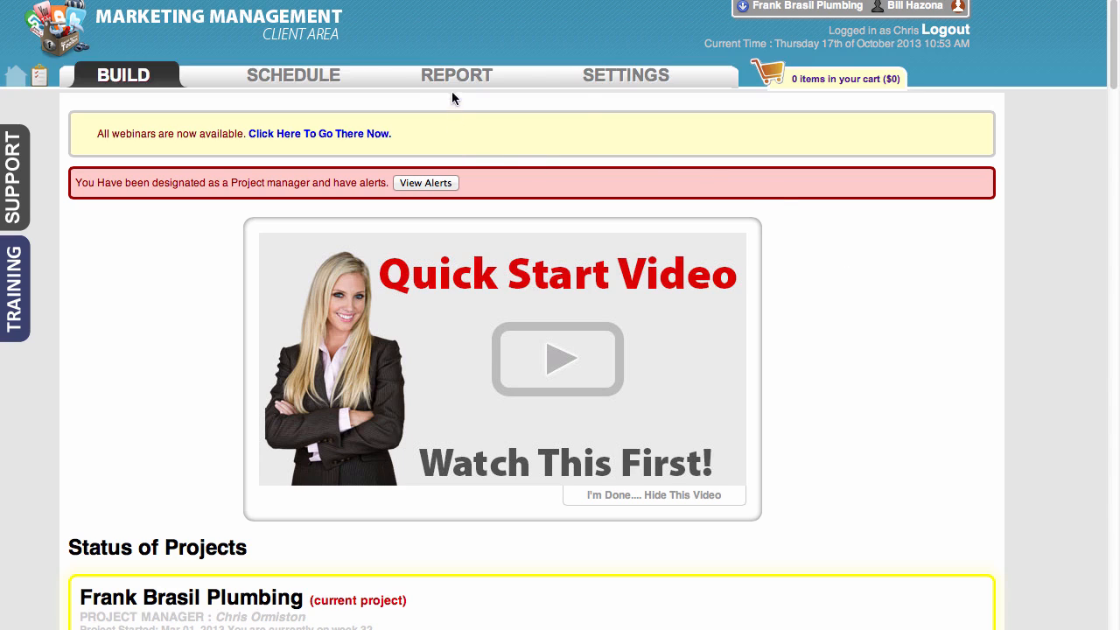
# Open the reports area and look through its report template, brand template and report wizard sections
pyautogui.moveTo(451, 81)
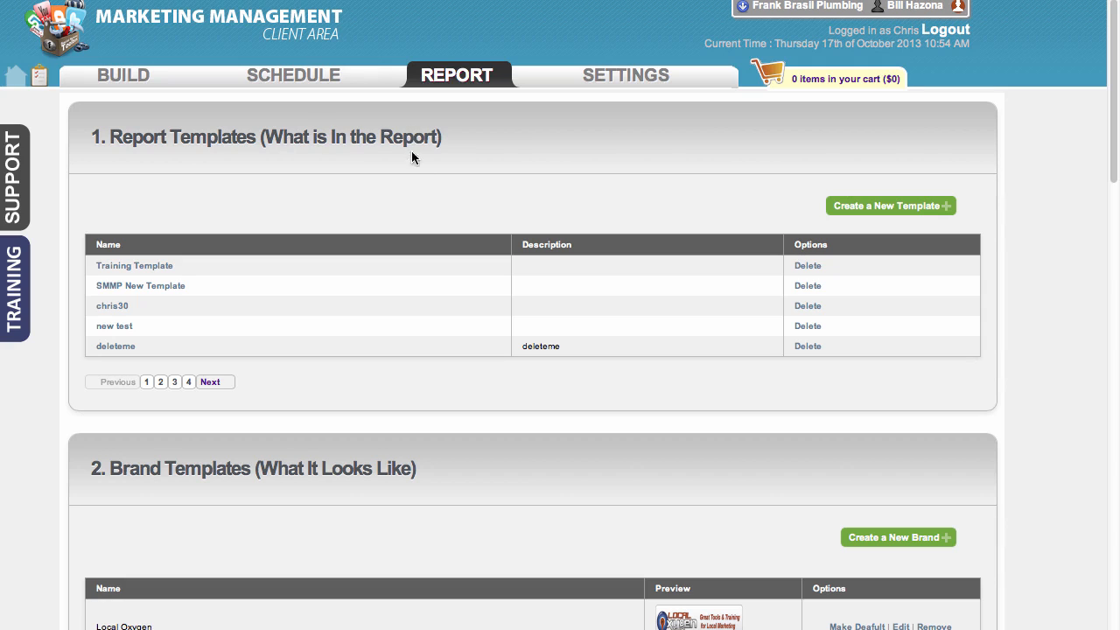
pyautogui.moveTo(1113, 121); pyautogui.dragTo(1108, 200)
pyautogui.scroll(-1, 1107, 200)
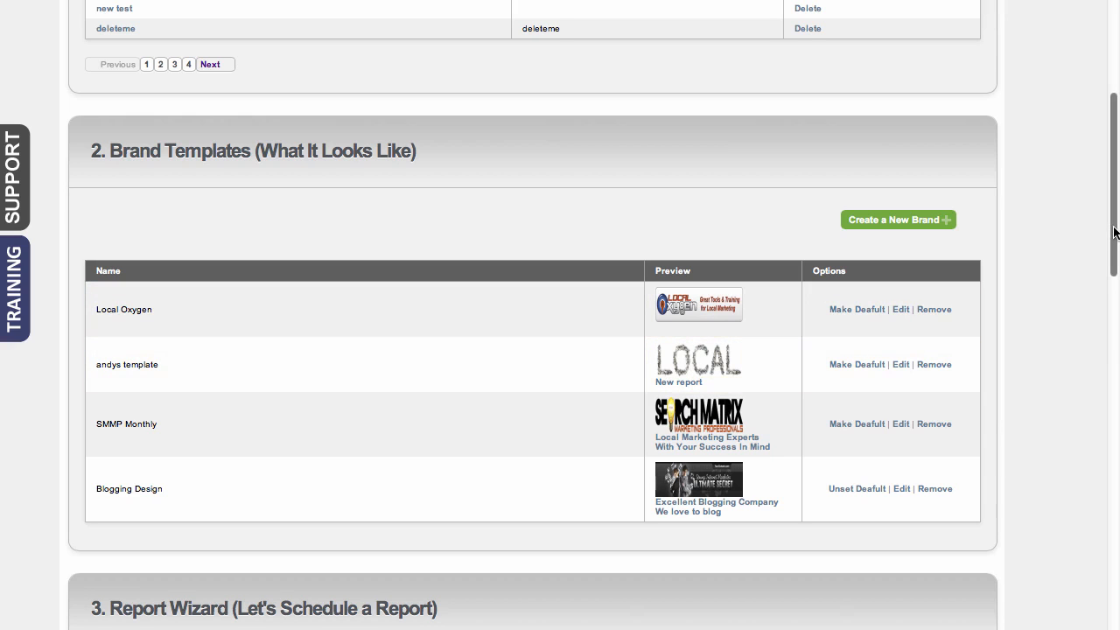
pyautogui.moveTo(1115, 231); pyautogui.dragTo(1099, 362)
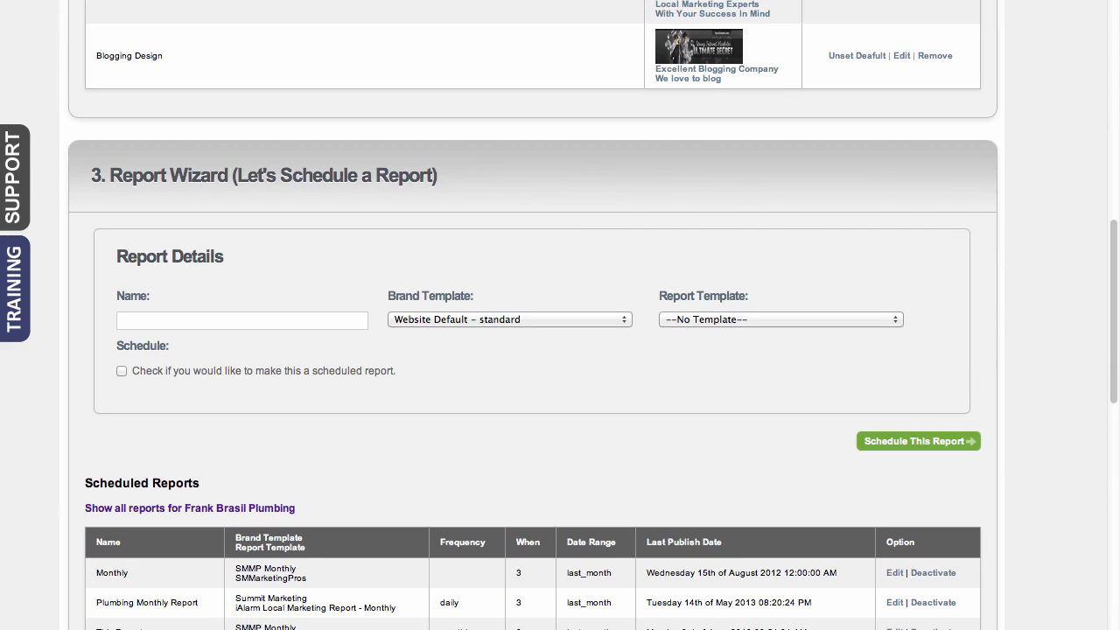
pyautogui.moveTo(1114, 338); pyautogui.dragTo(1115, 94)
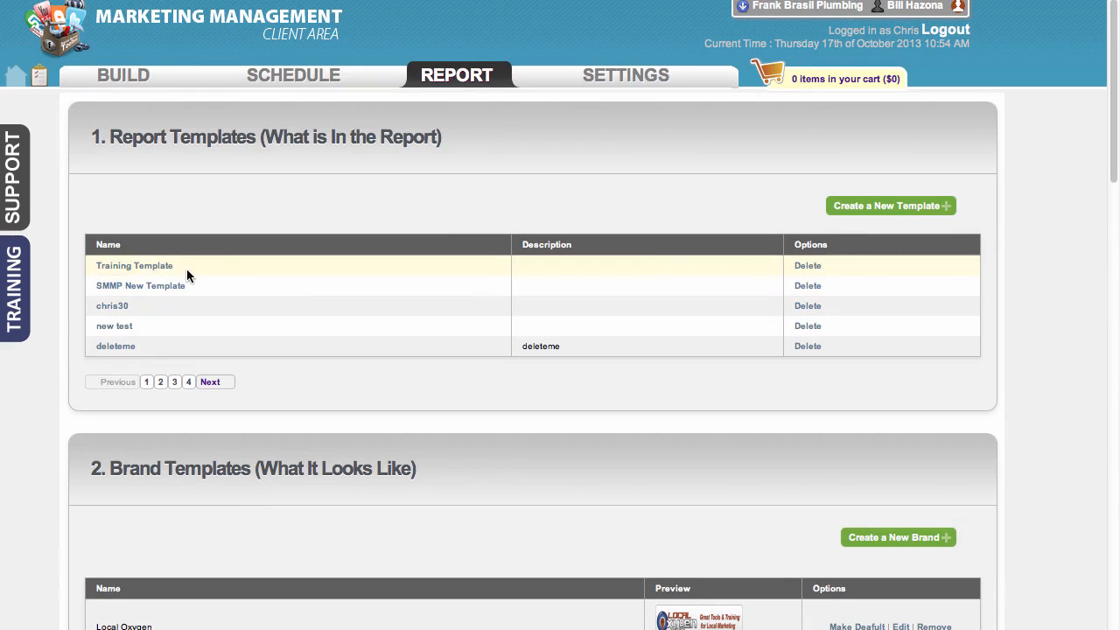
# View the modules of the existing Training Template and return to the list of report templates
pyautogui.click(492, 292)
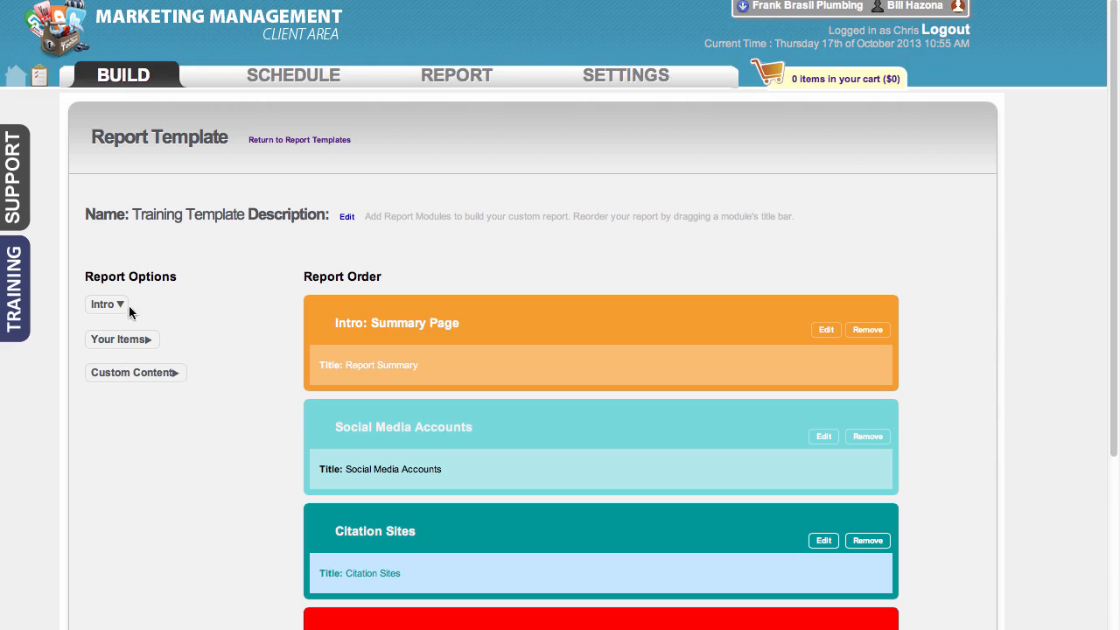
pyautogui.click(277, 145)
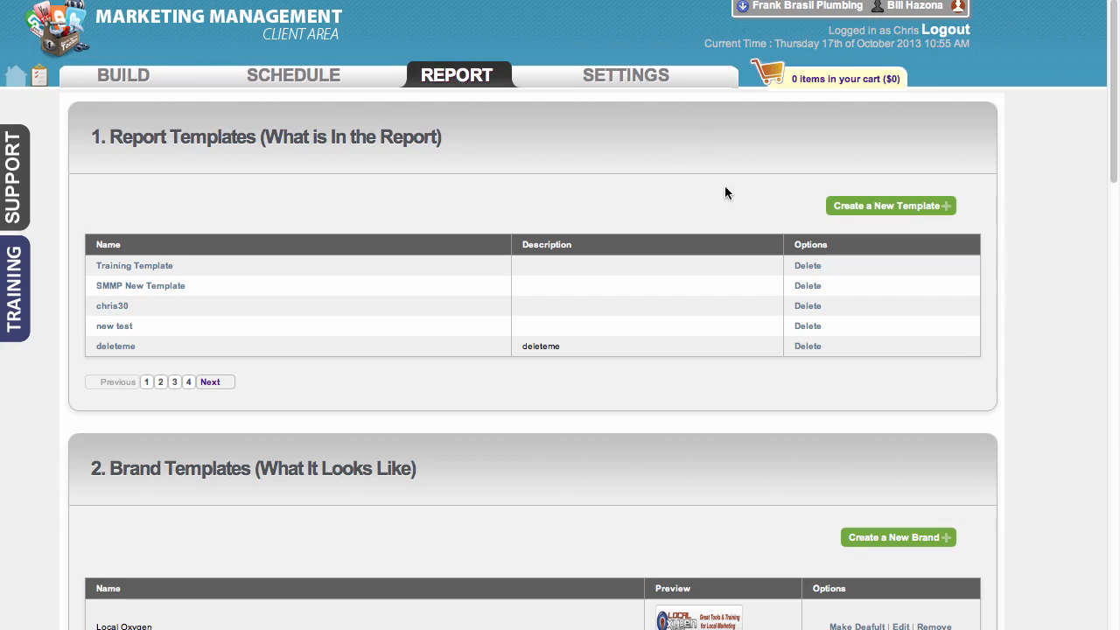
# Create a new report template named "Test" with the description "test"
pyautogui.click(868, 214)
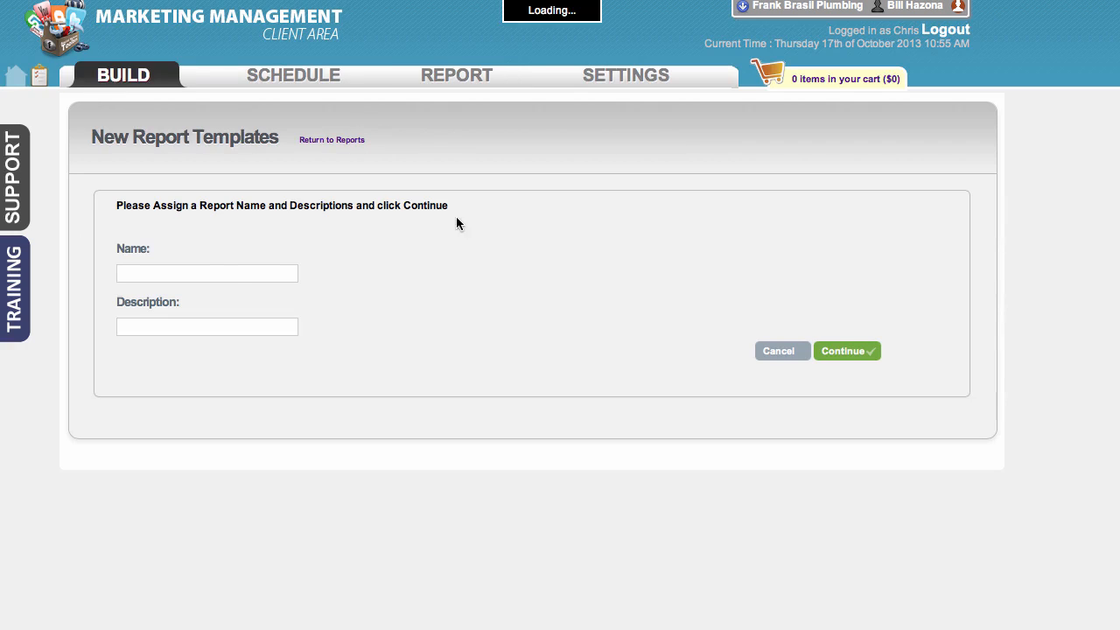
pyautogui.click(236, 271)
pyautogui.write('Test')
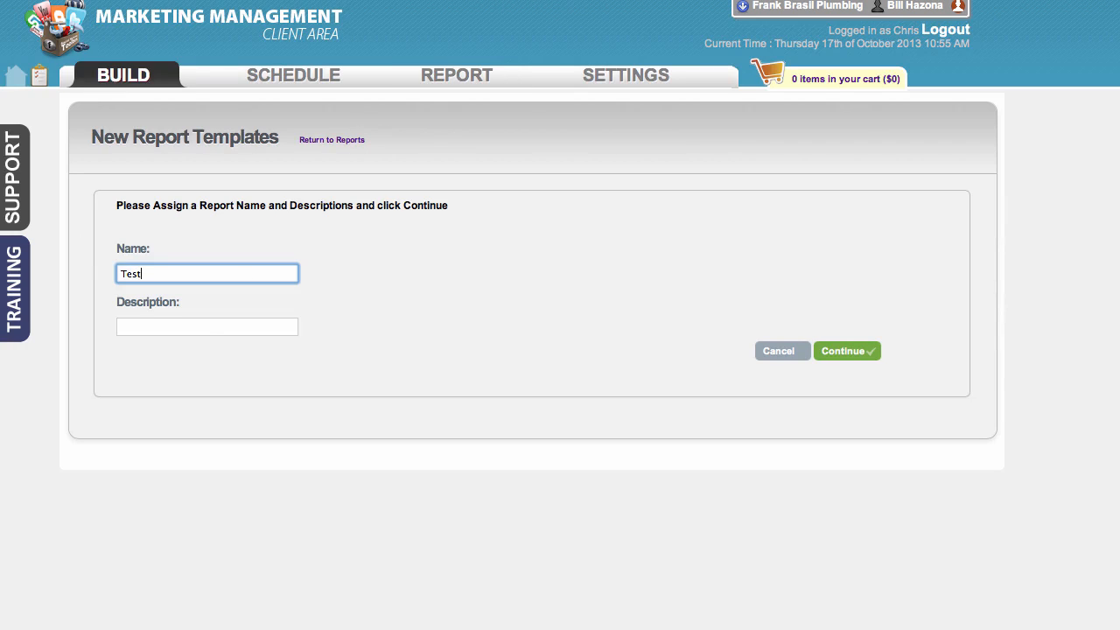
pyautogui.click(232, 327)
pyautogui.write('test')
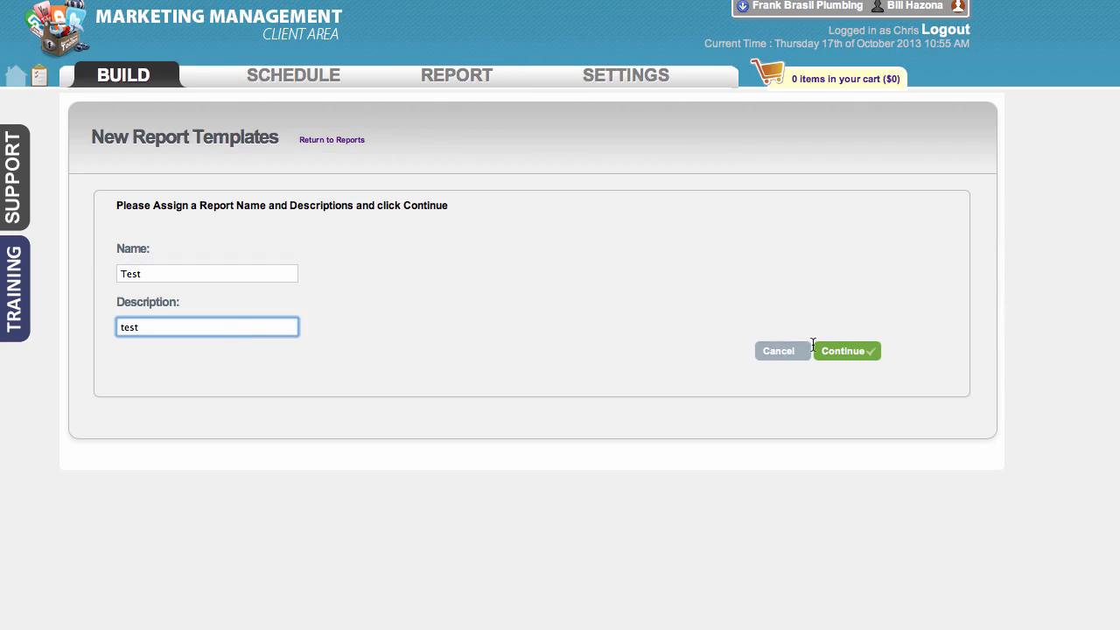
pyautogui.click(830, 353)
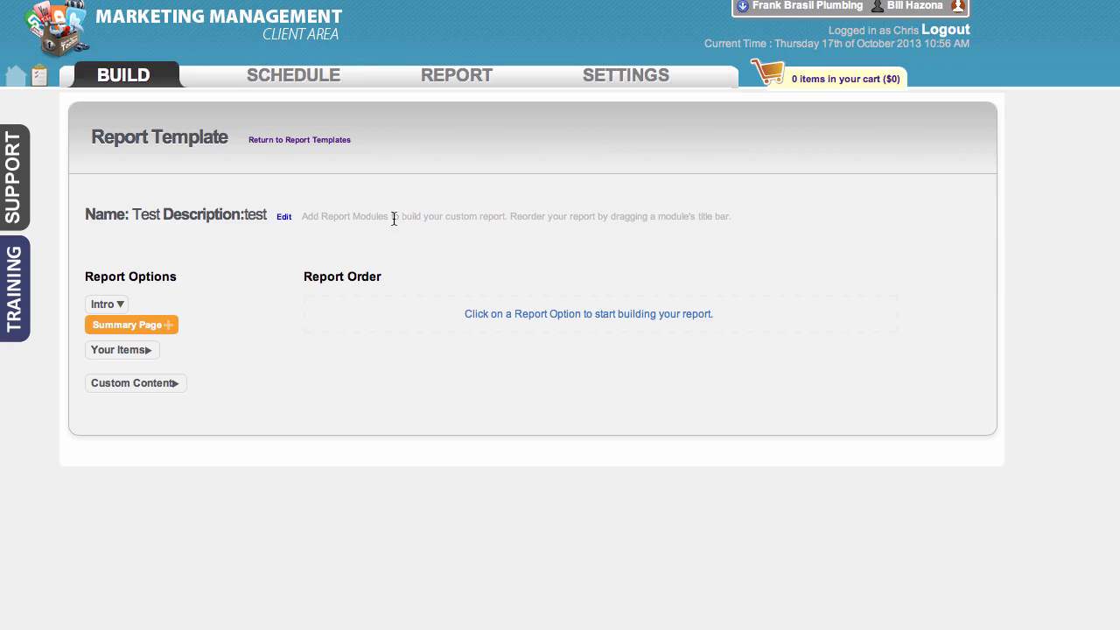
# Add the Summary Page intro module to the report and save it with its default title and content
pyautogui.click(132, 329)
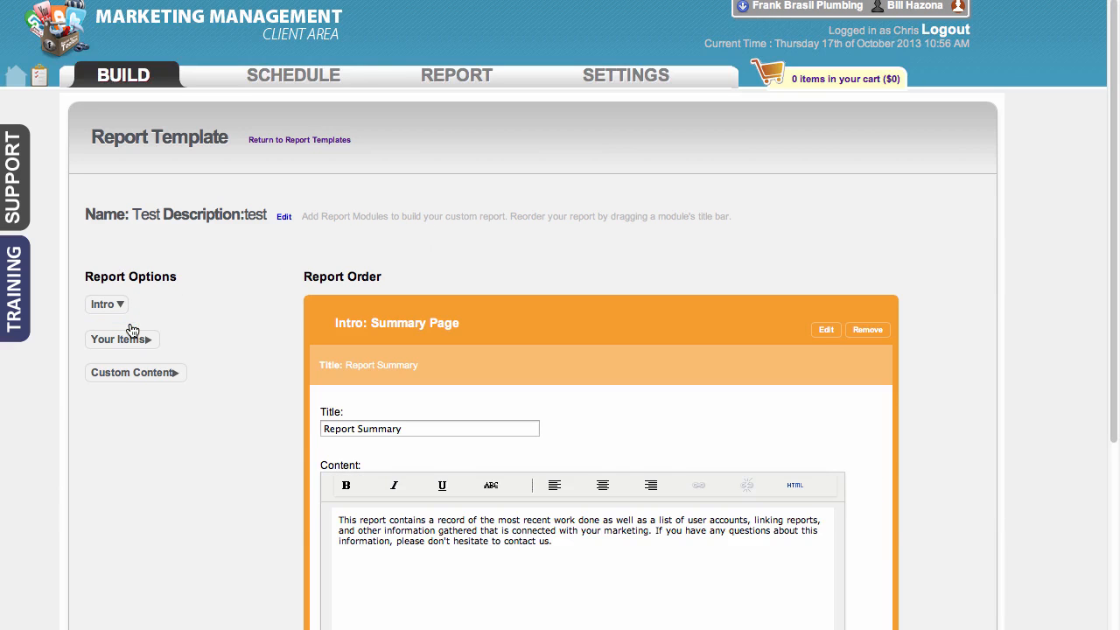
pyautogui.scroll(-3, 626, 401)
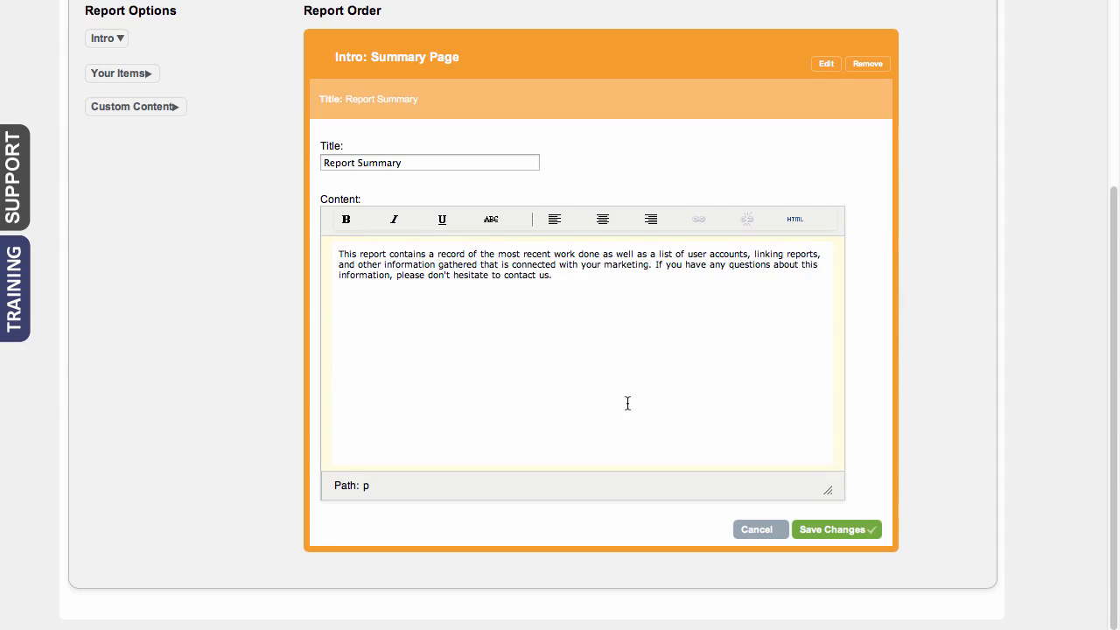
pyautogui.click(602, 276)
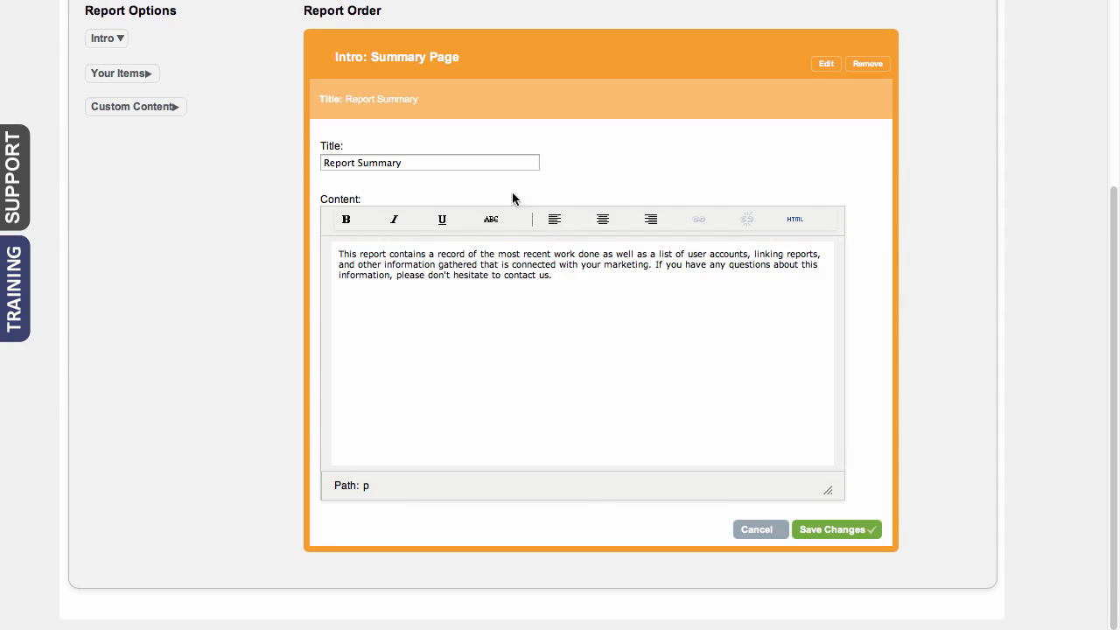
pyautogui.moveTo(423, 160); pyautogui.dragTo(323, 154)
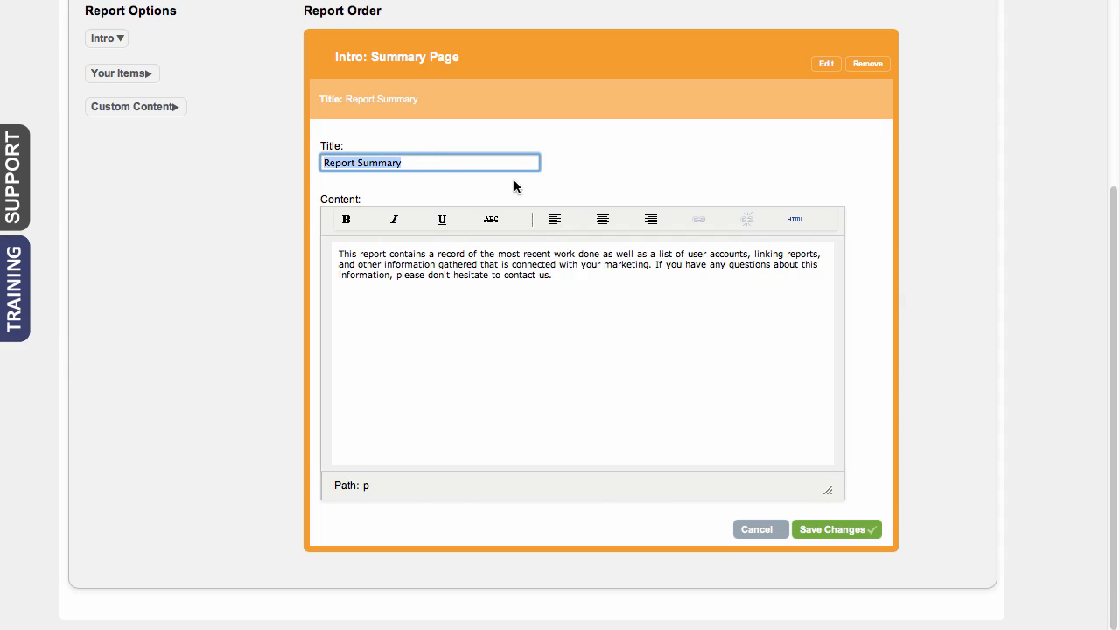
pyautogui.click(581, 276)
pyautogui.moveTo(581, 276); pyautogui.dragTo(336, 252)
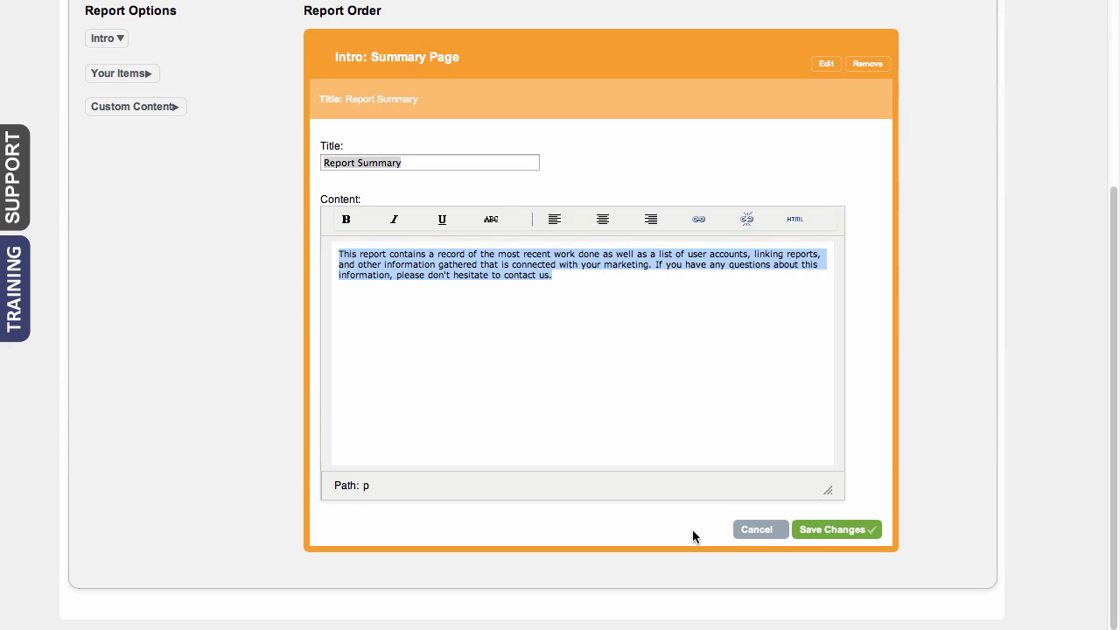
pyautogui.click(839, 530)
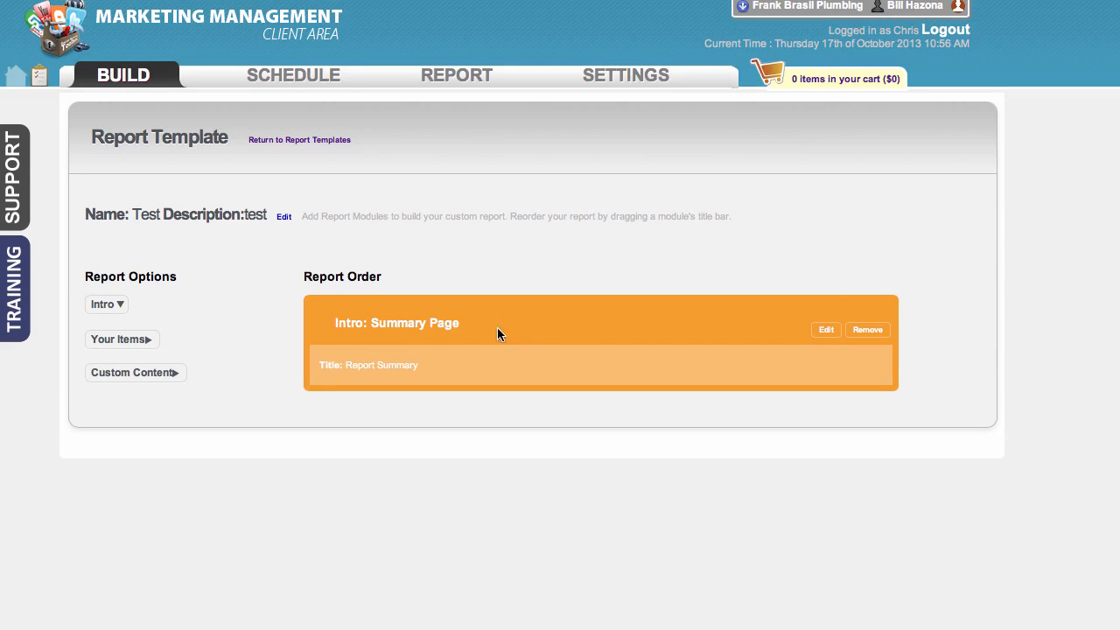
# Add the red Local Marketing category from the available items to the report and collapse its settings
pyautogui.click(149, 341)
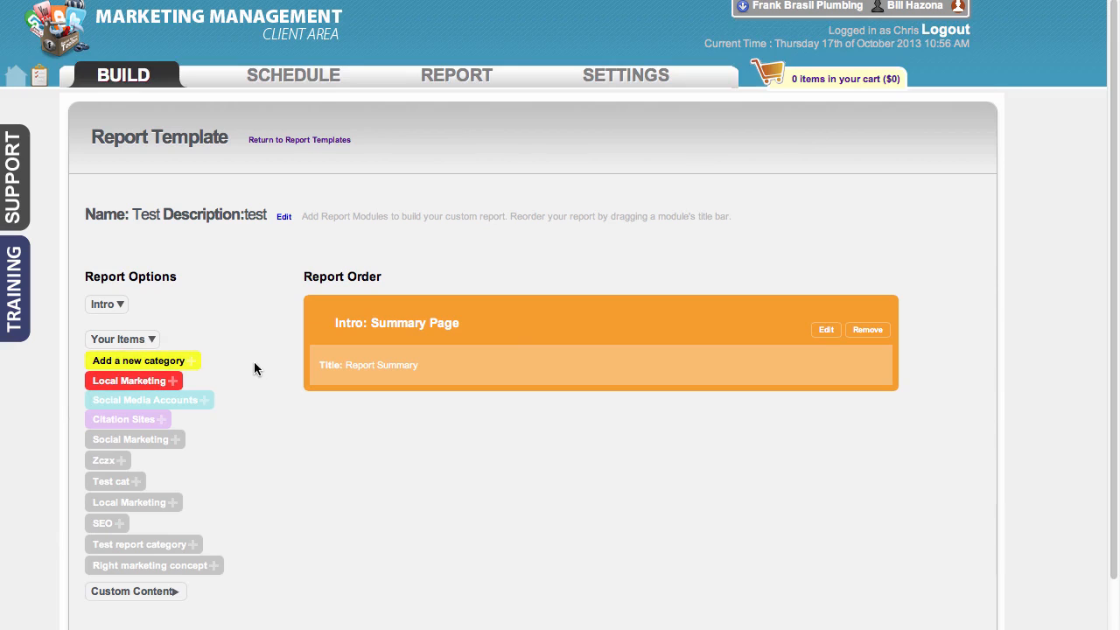
pyautogui.click(140, 381)
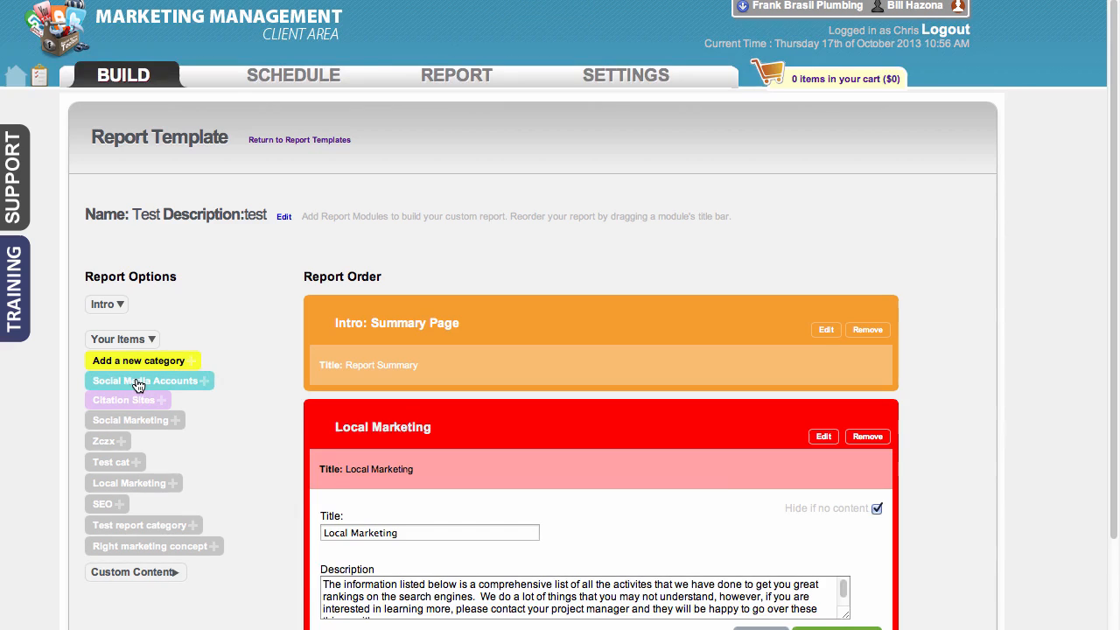
pyautogui.scroll(-3, 910, 460)
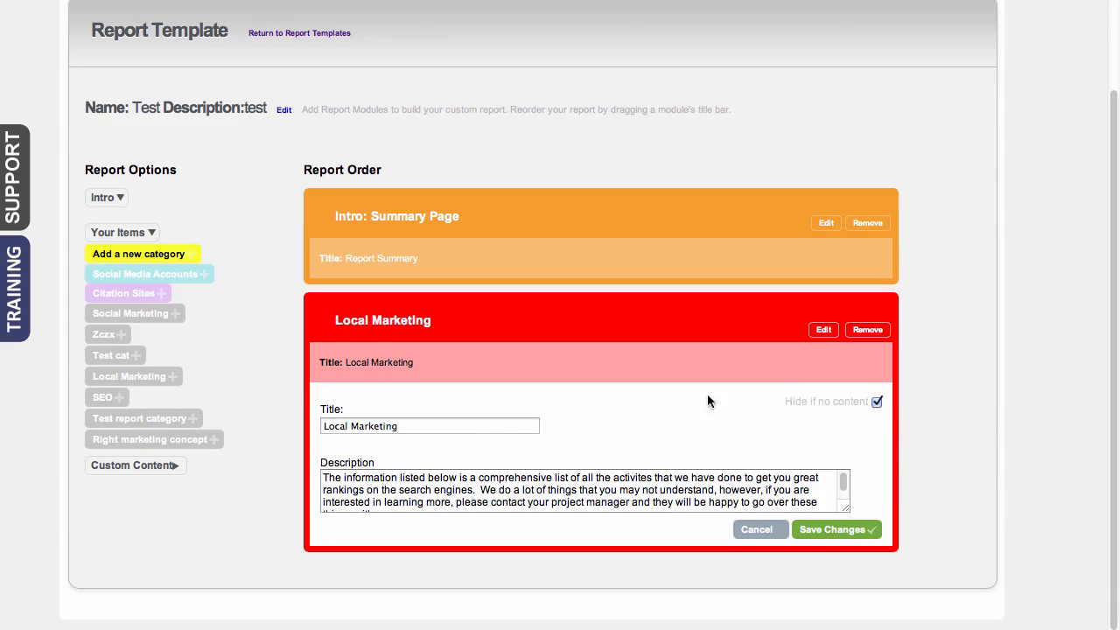
pyautogui.click(824, 329)
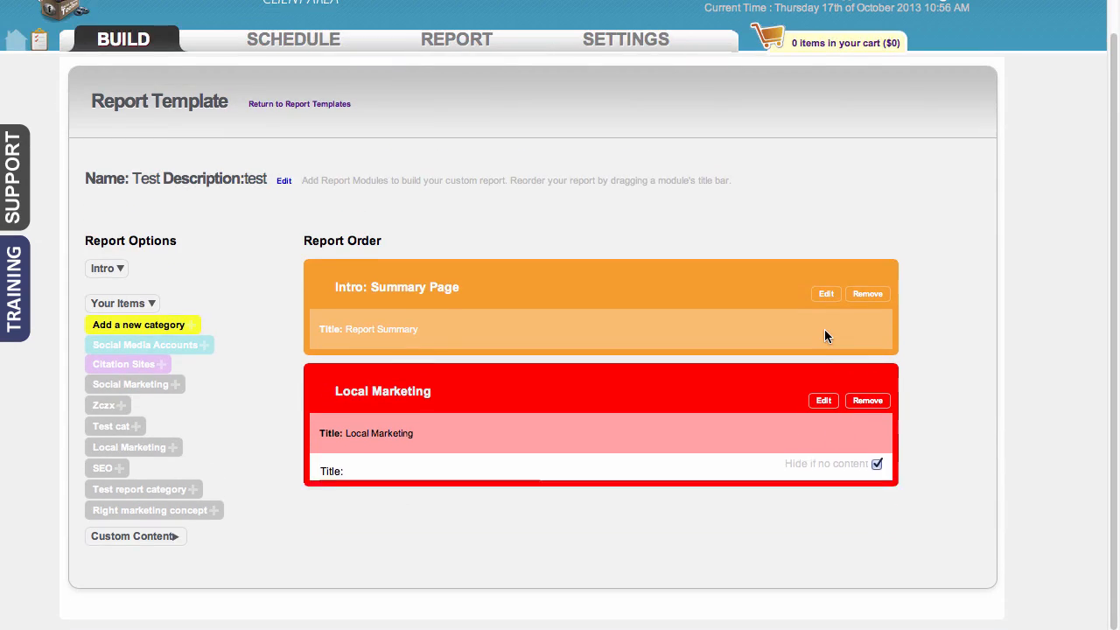
# Add the Citation Sites and Social Marketing categories to the report and collapse both modules' settings
pyautogui.click(112, 364)
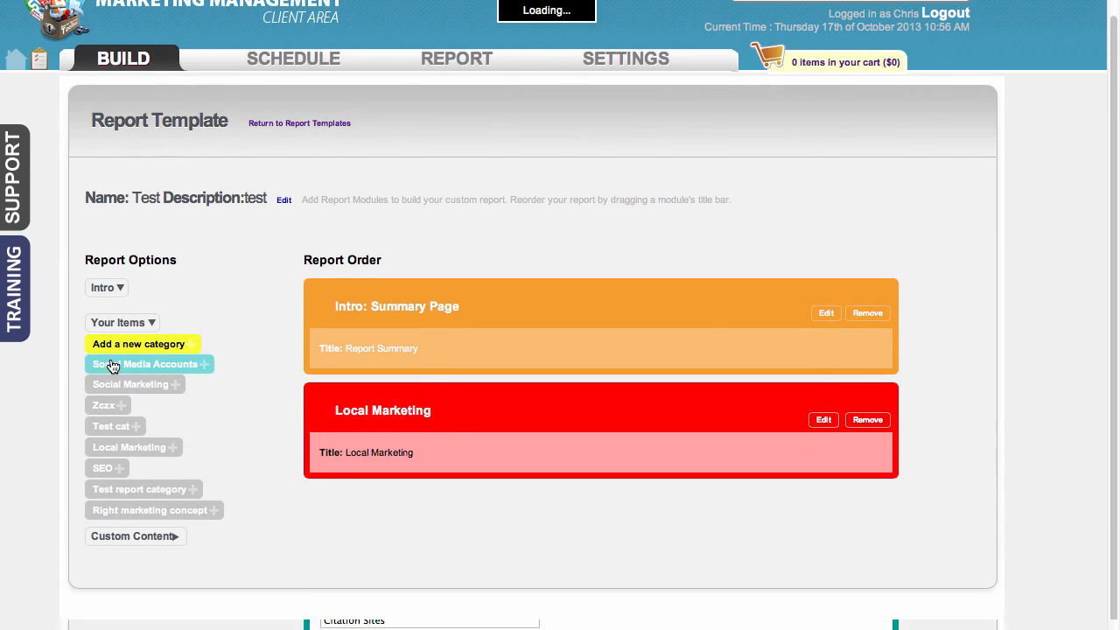
pyautogui.click(128, 385)
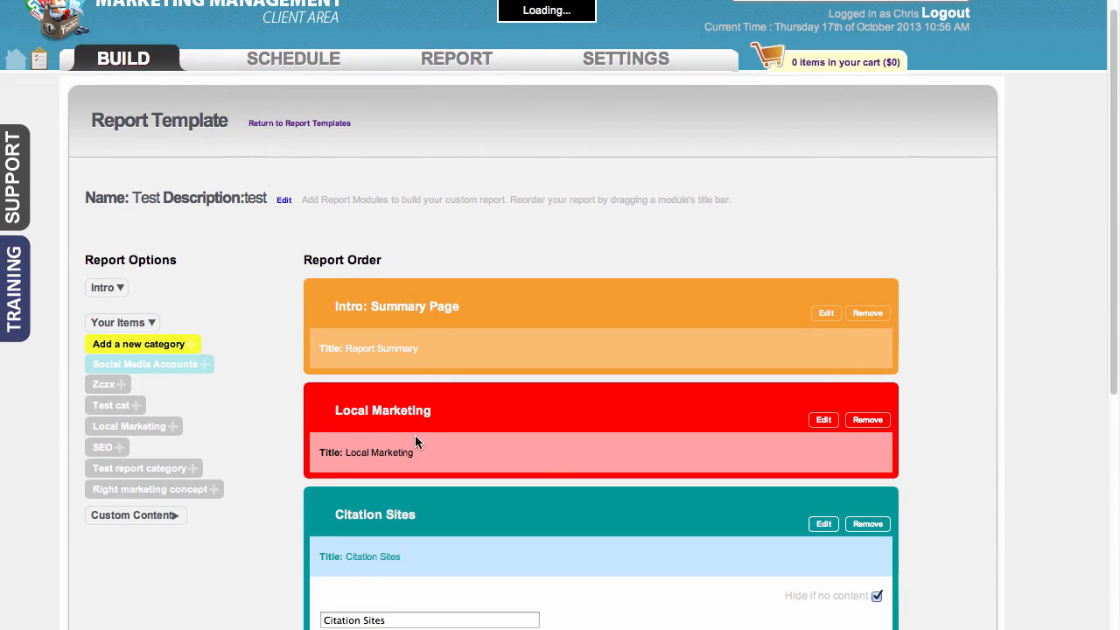
pyautogui.scroll(-5, 618, 443)
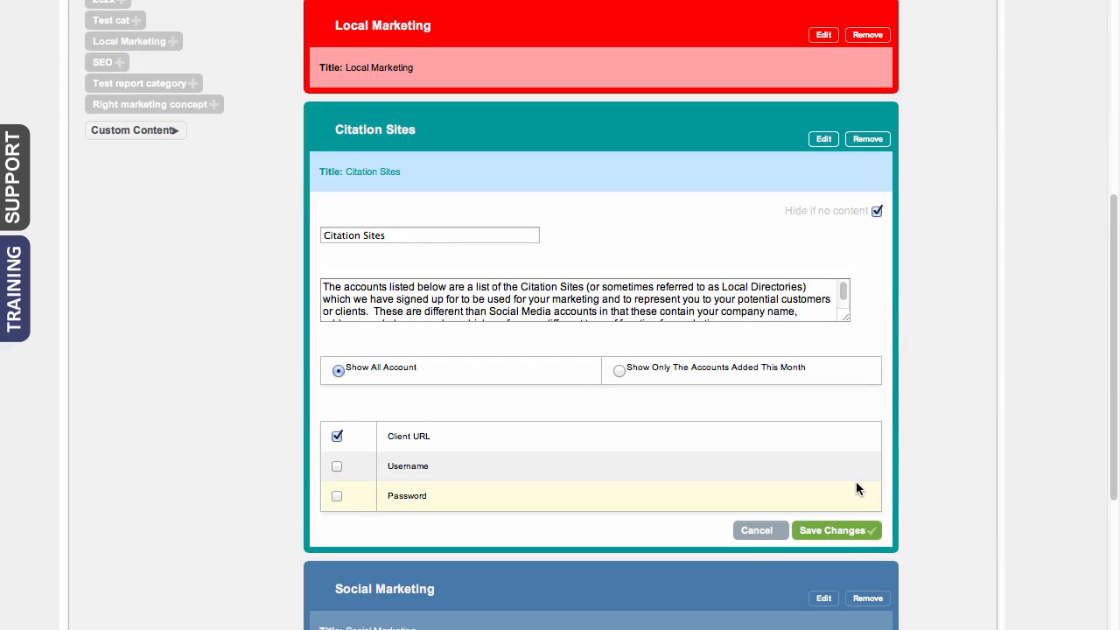
pyautogui.scroll(-3, 1000, 489)
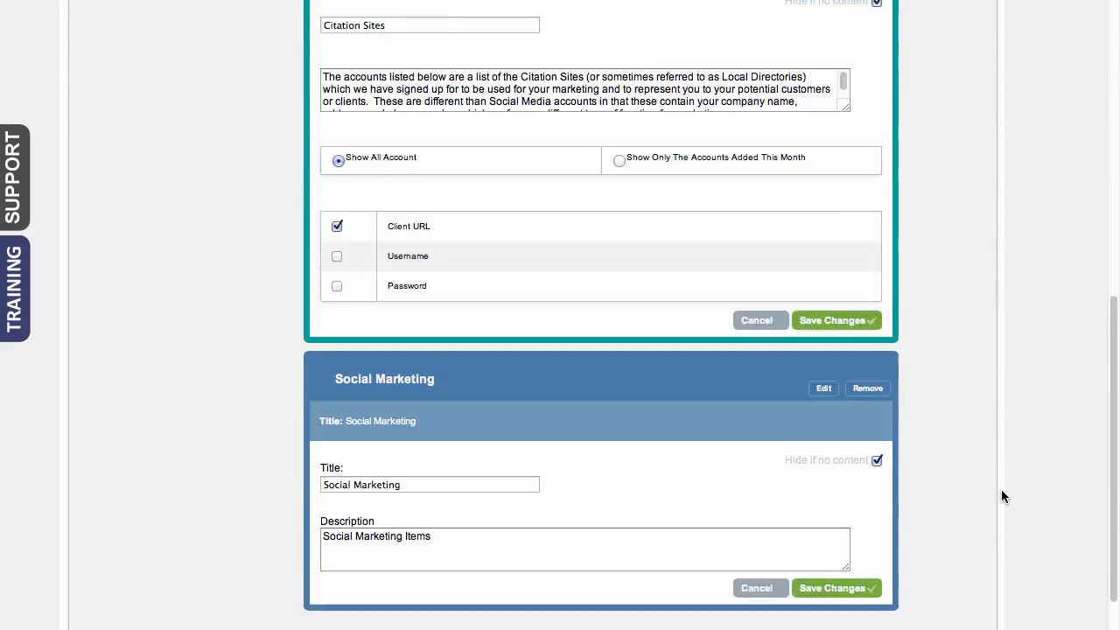
pyautogui.click(859, 535)
pyautogui.scroll(4, 962, 461)
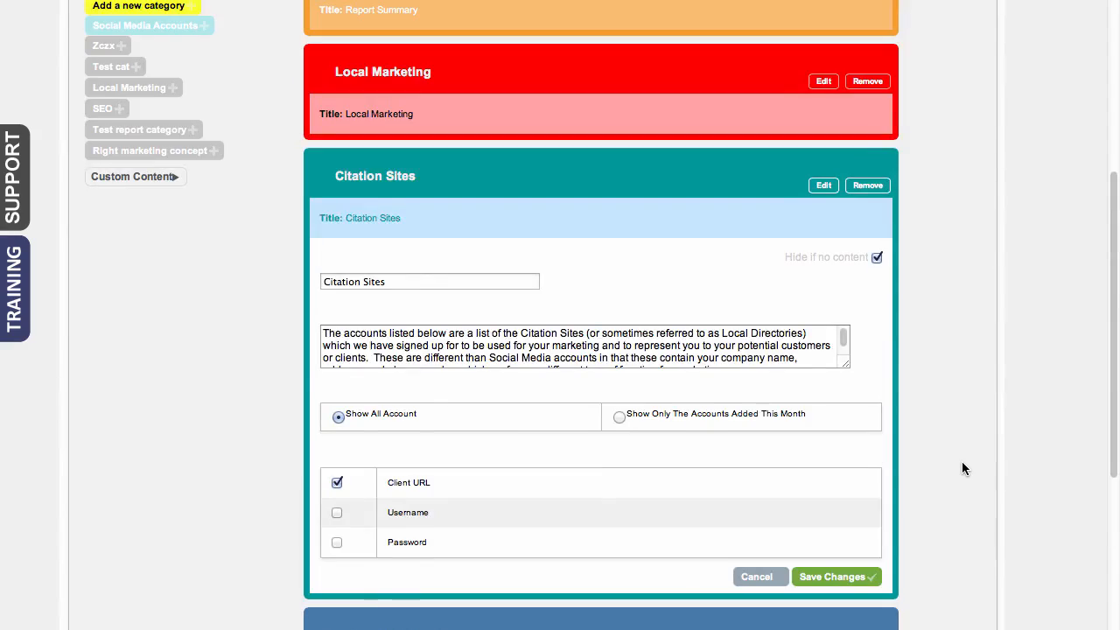
pyautogui.moveTo(597, 612); pyautogui.dragTo(577, 374)
pyautogui.scroll(-4, 810, 448)
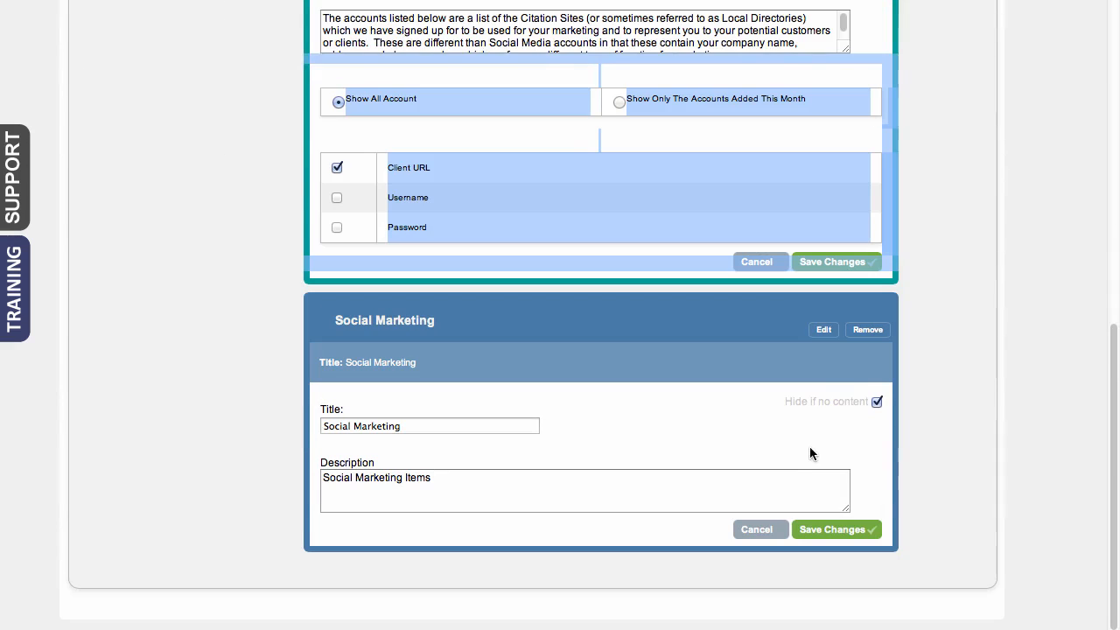
pyautogui.click(826, 334)
pyautogui.click(823, 33)
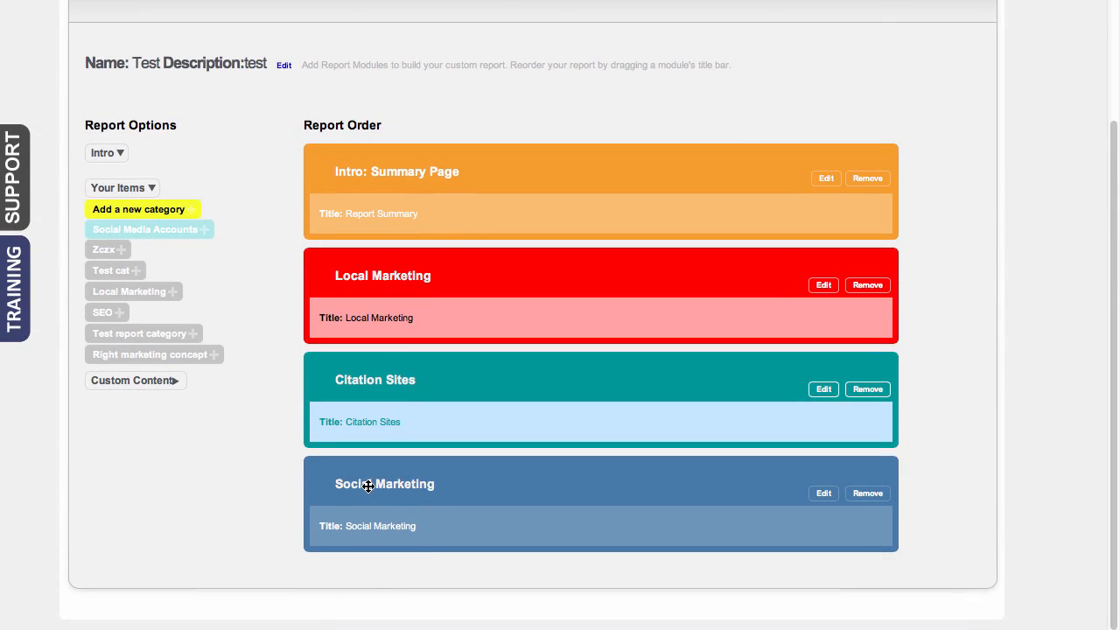
# Reorder the report so Social Marketing sits above Citation Sites and Local Marketing comes last
pyautogui.moveTo(368, 486); pyautogui.dragTo(363, 458)
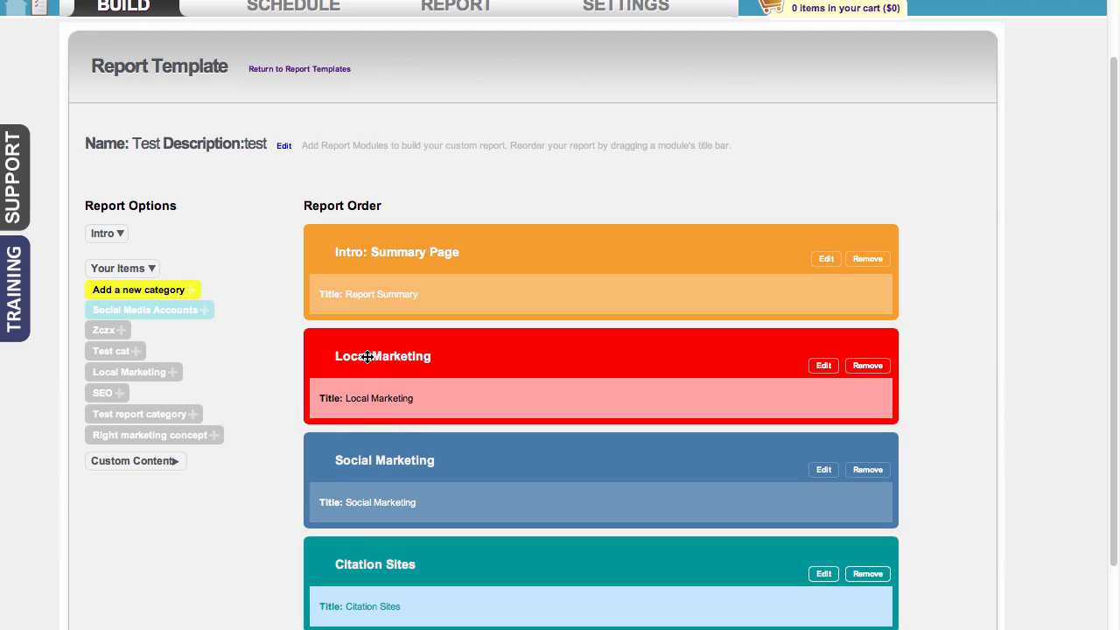
pyautogui.scroll(-2, 368, 357)
pyautogui.moveTo(375, 277); pyautogui.dragTo(402, 567)
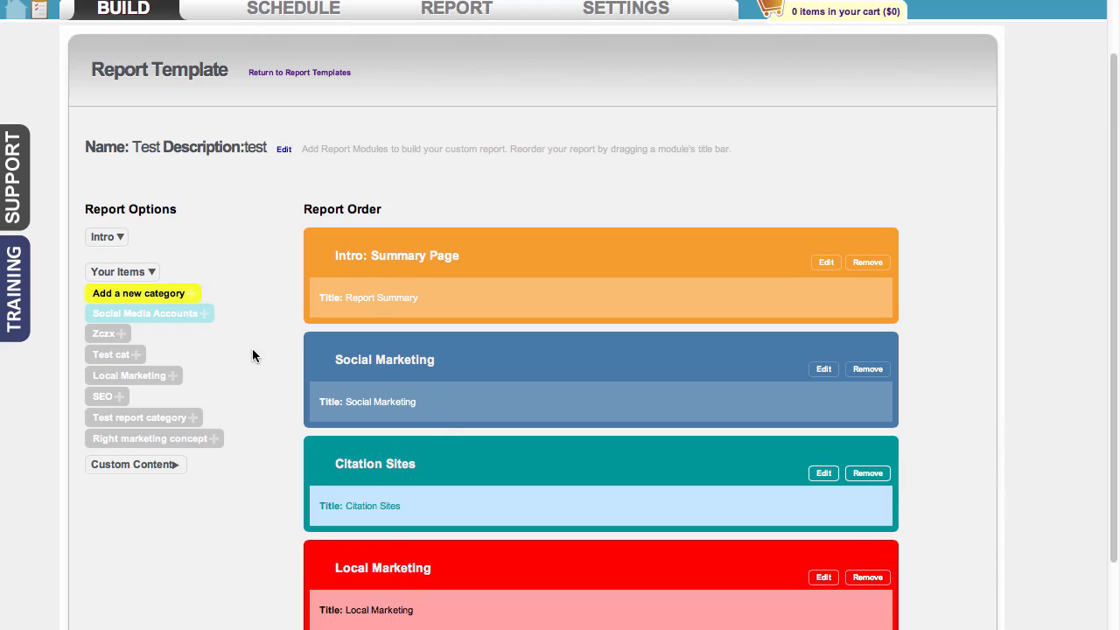
# Add the Social Media Accounts category to the report and save it with its default settings
pyautogui.click(155, 322)
pyautogui.scroll(-4, 303, 373)
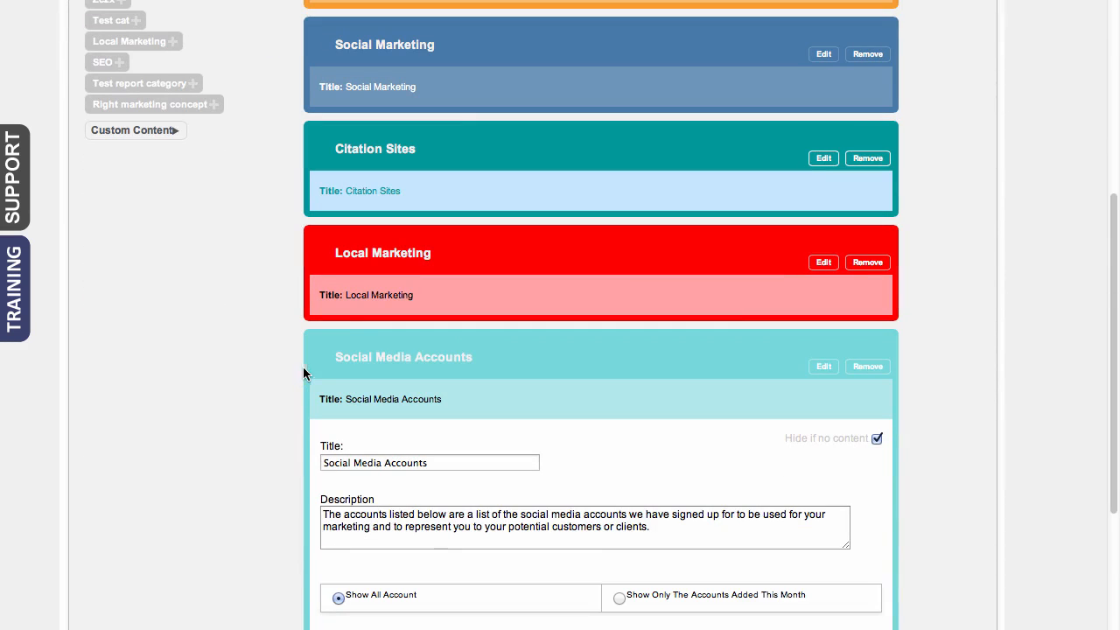
pyautogui.scroll(-3, 872, 497)
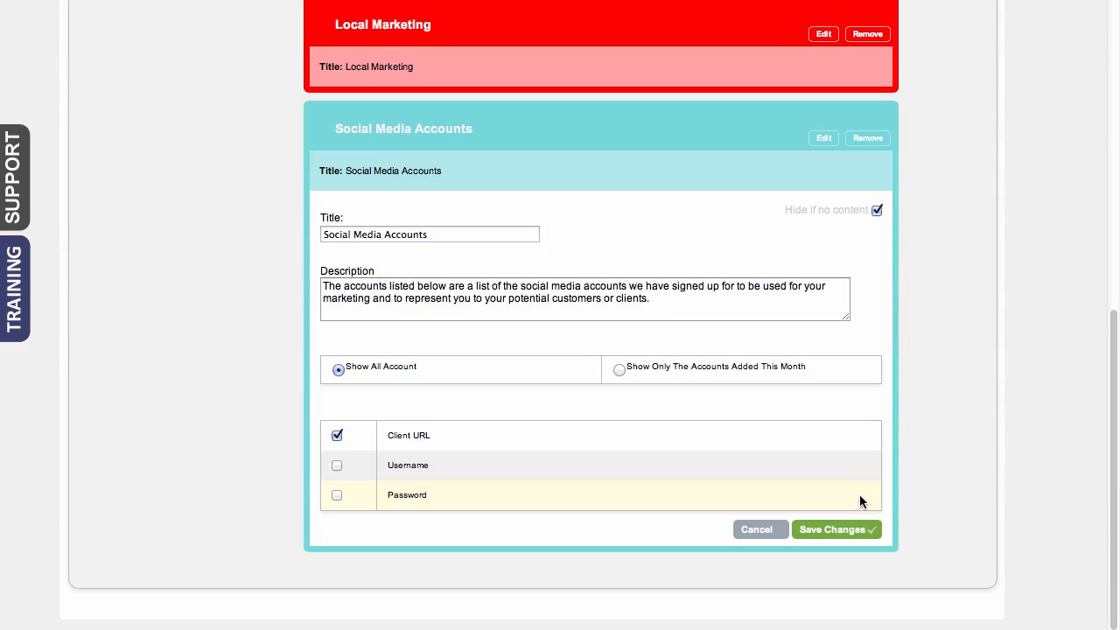
pyautogui.click(831, 530)
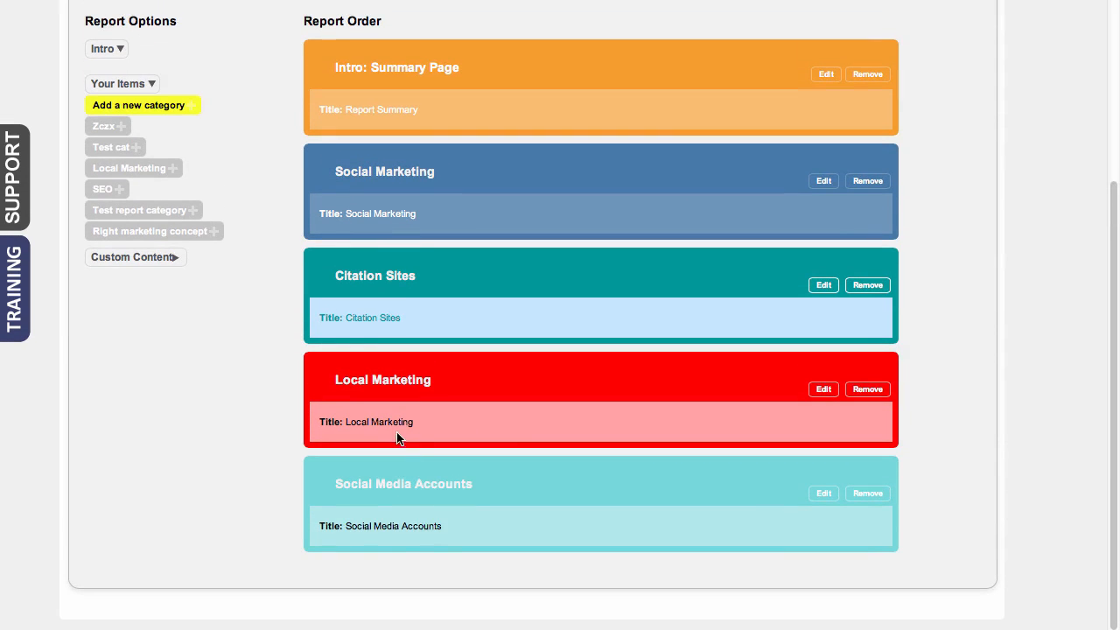
# Move Social Media Accounts directly above Citation Sites and remove the Social Marketing module from the report
pyautogui.moveTo(387, 488); pyautogui.dragTo(400, 377)
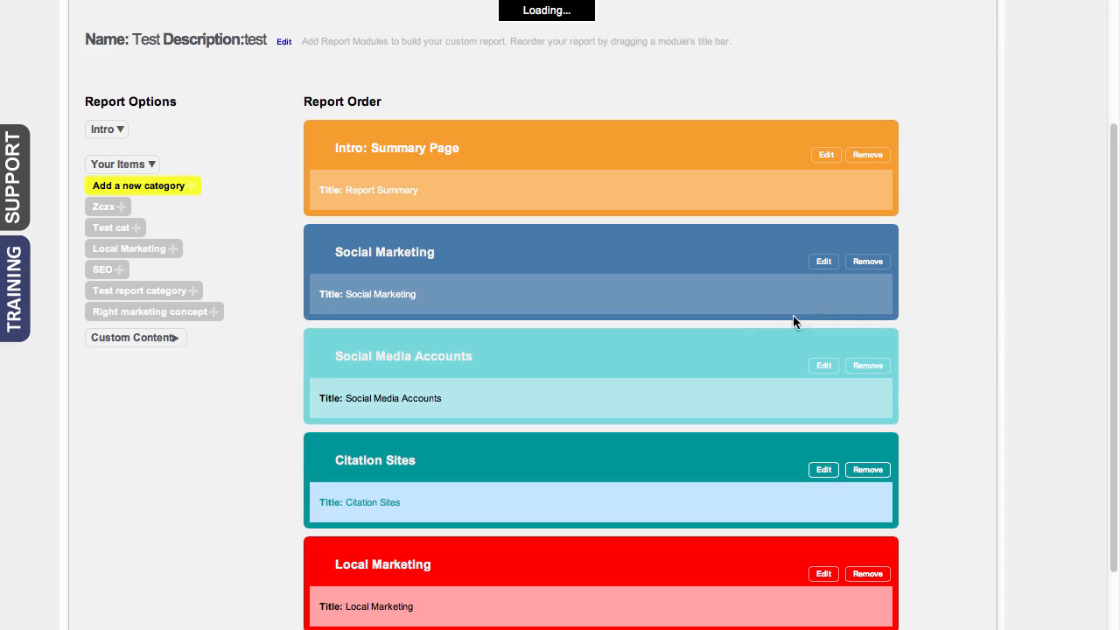
pyautogui.click(880, 261)
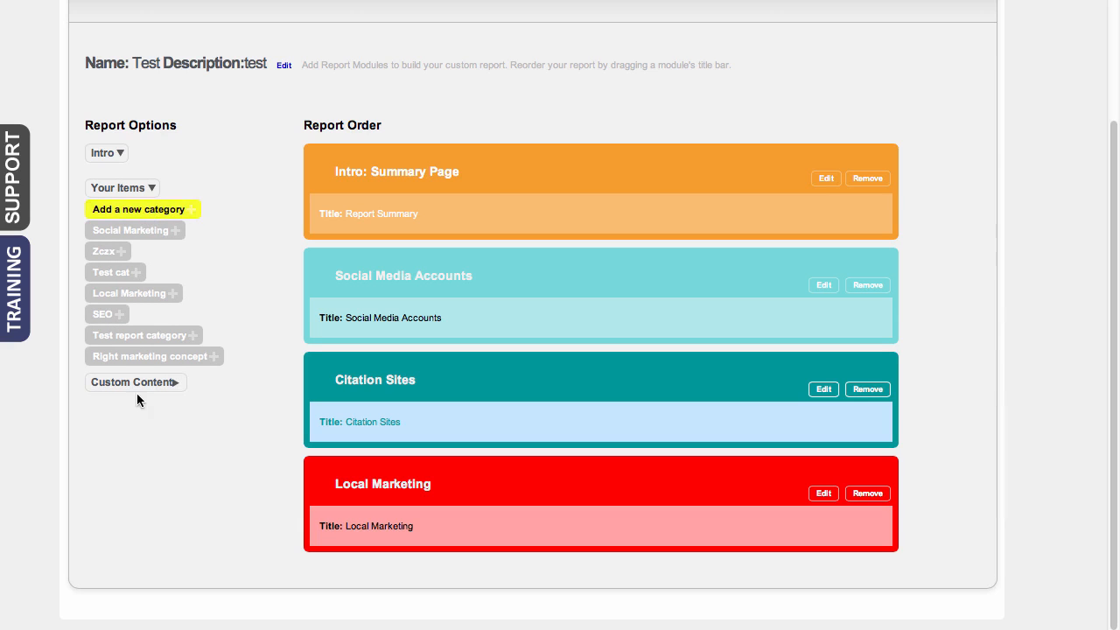
# Add a Custom Content module to the report, save it with its default settings and collapse the module
pyautogui.click(162, 385)
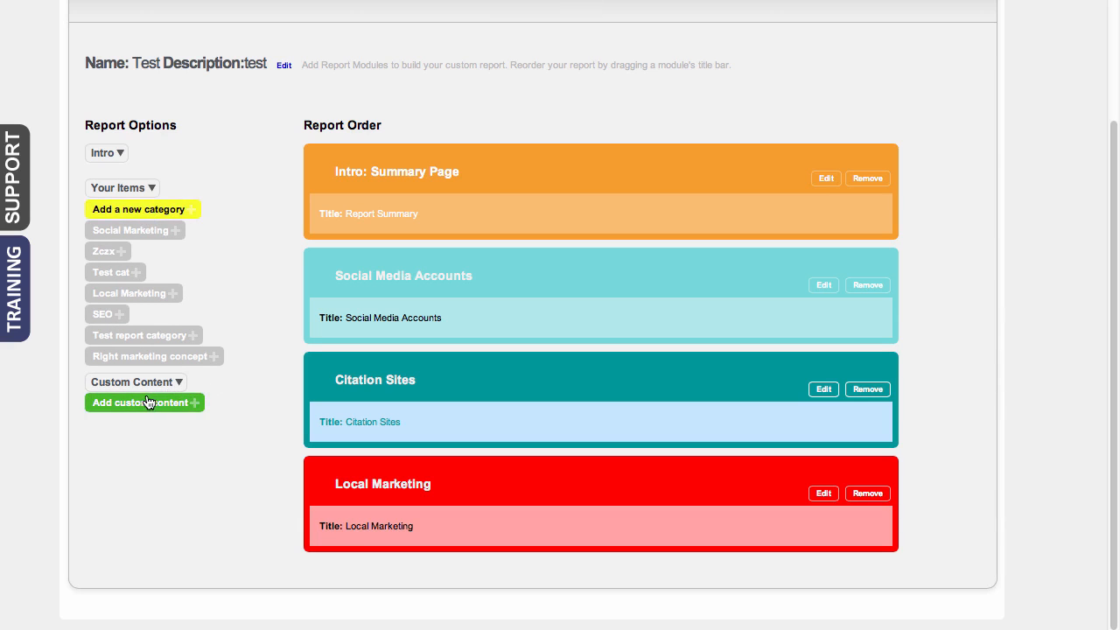
pyautogui.click(149, 401)
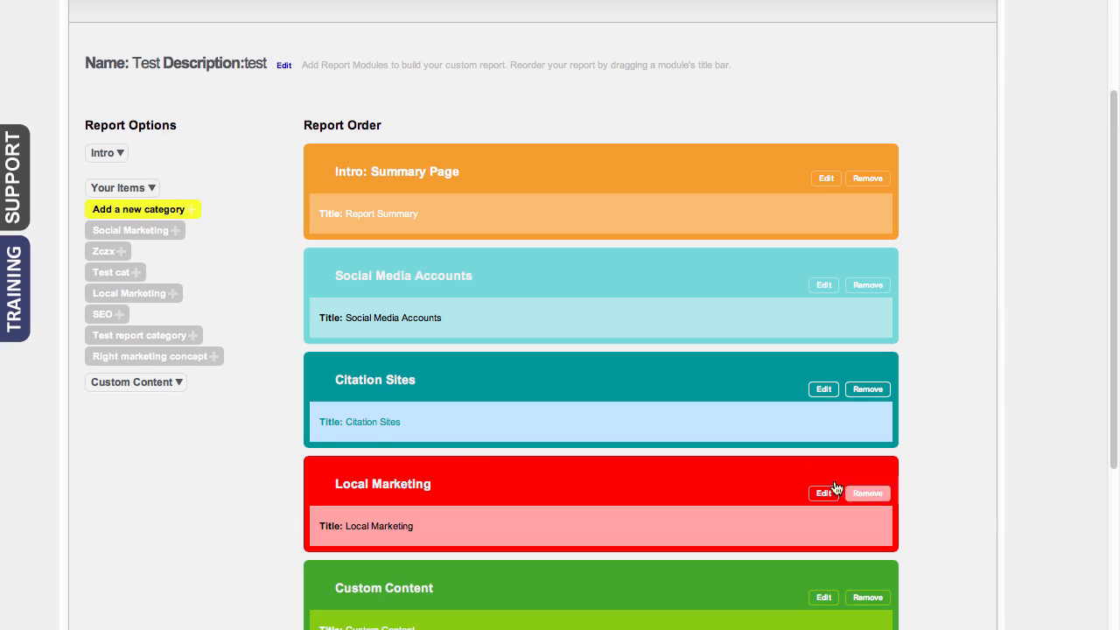
pyautogui.scroll(-3, 937, 503)
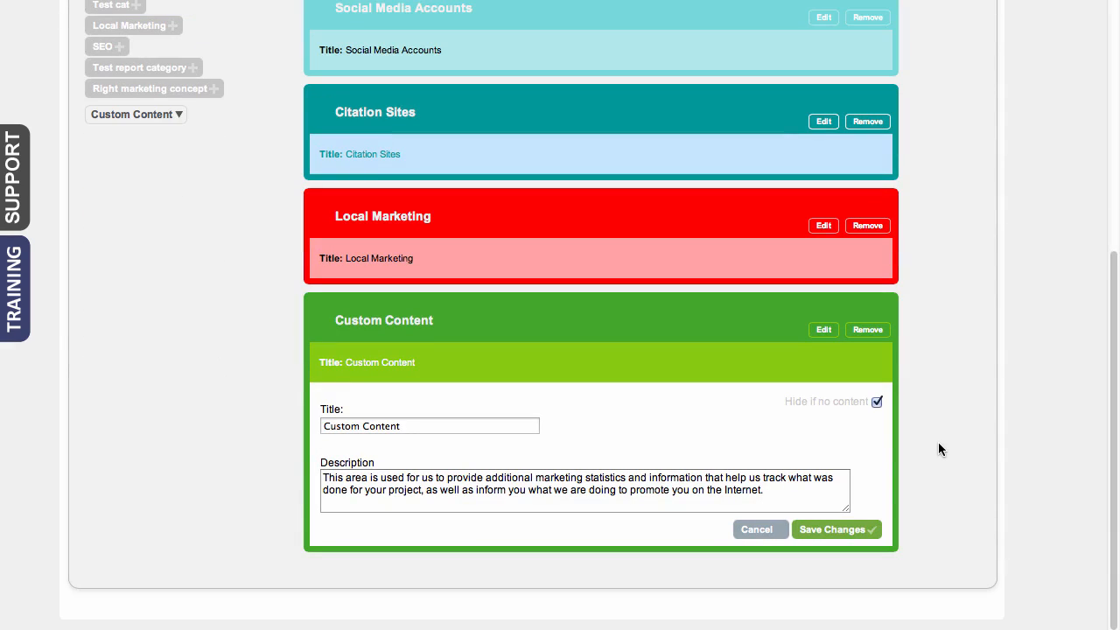
pyautogui.click(822, 529)
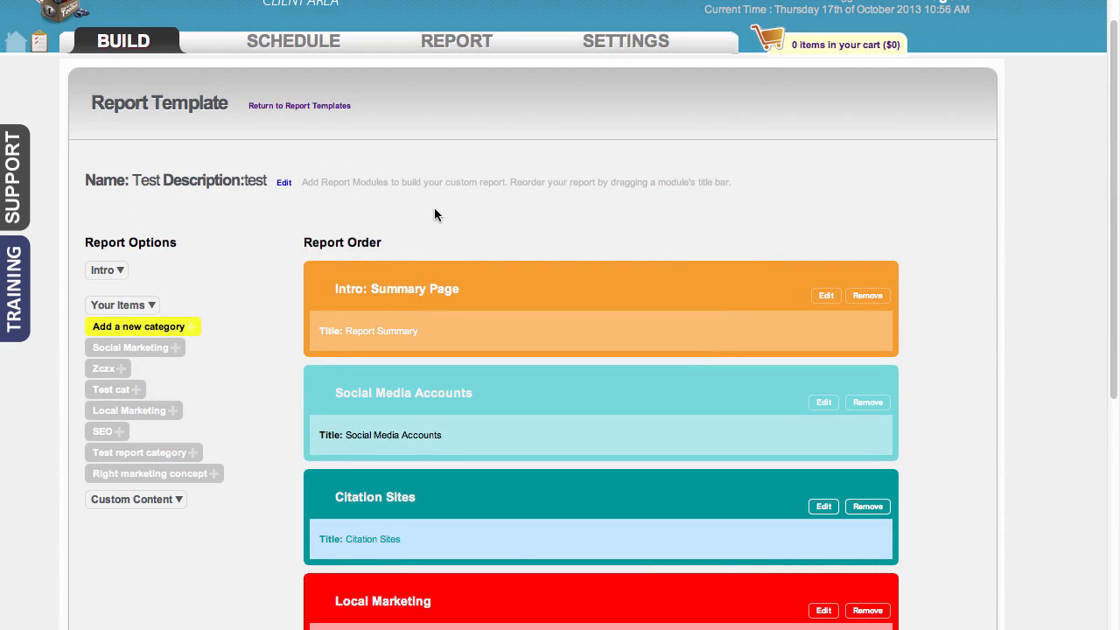
pyautogui.scroll(-3, 583, 323)
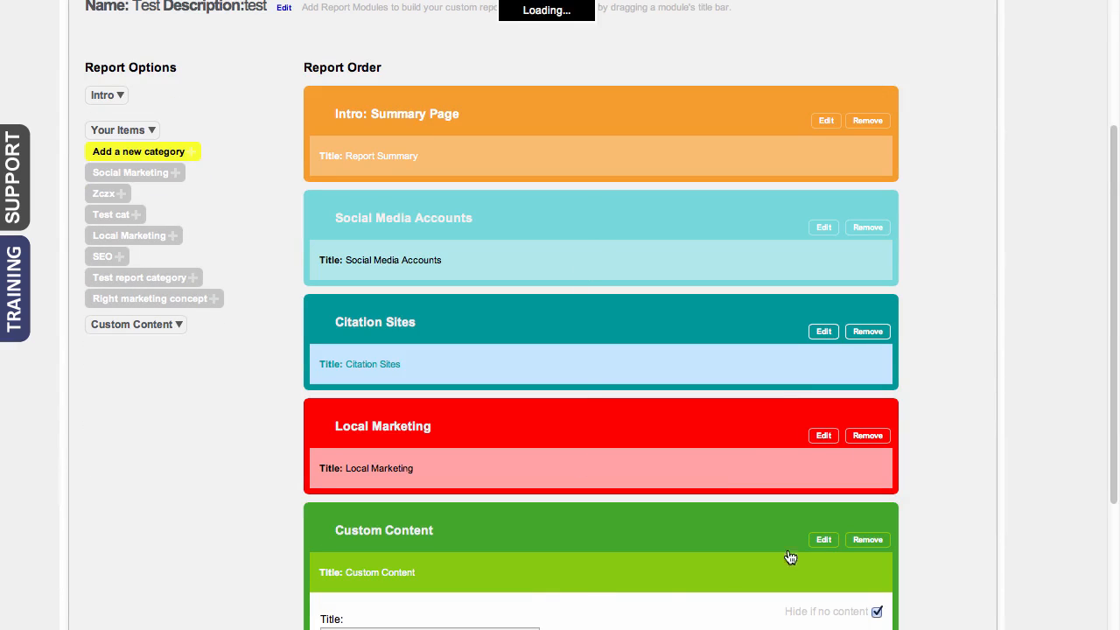
pyautogui.scroll(-2, 924, 539)
pyautogui.scroll(-2, 925, 533)
pyautogui.click(815, 327)
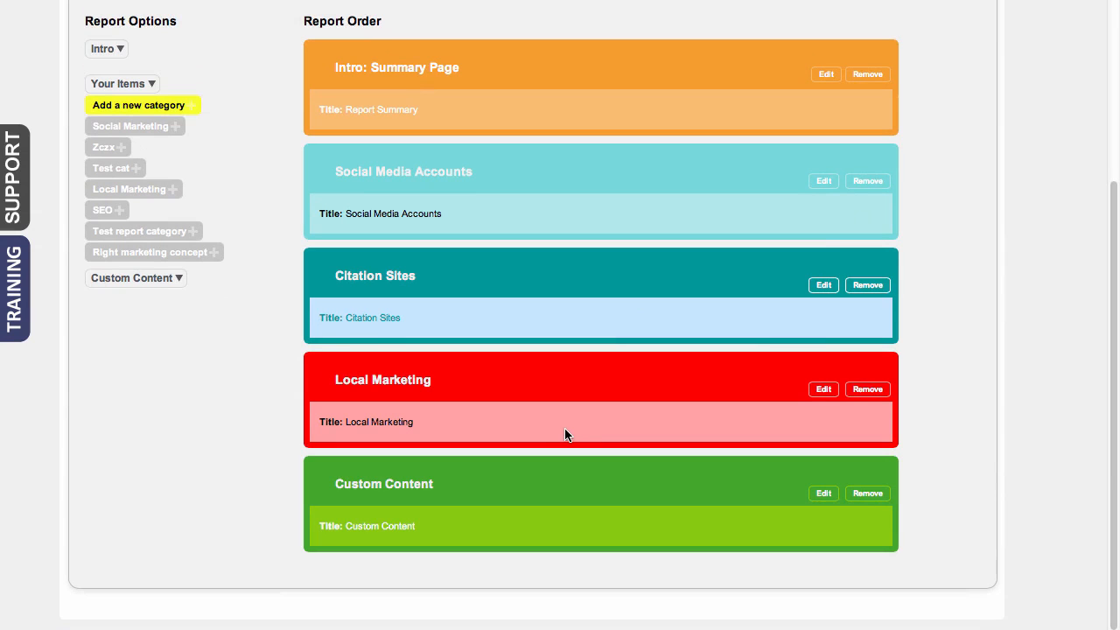
# Return to the report templates and open a blank new brand template to review its header, color and footer options, leaving it unsaved
pyautogui.scroll(3, 493, 187)
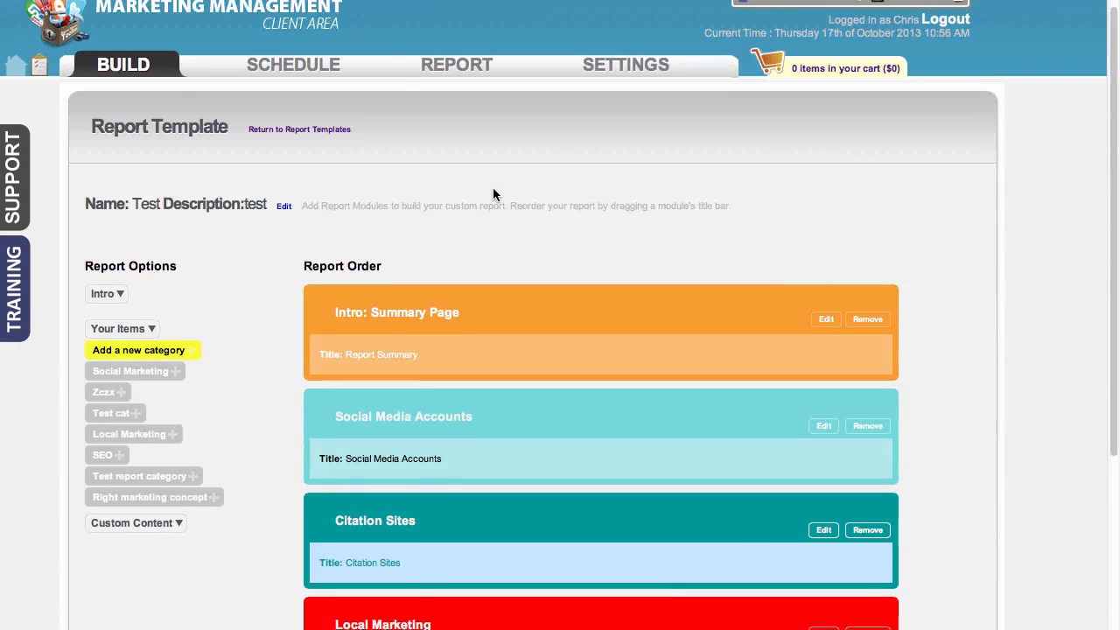
pyautogui.click(324, 141)
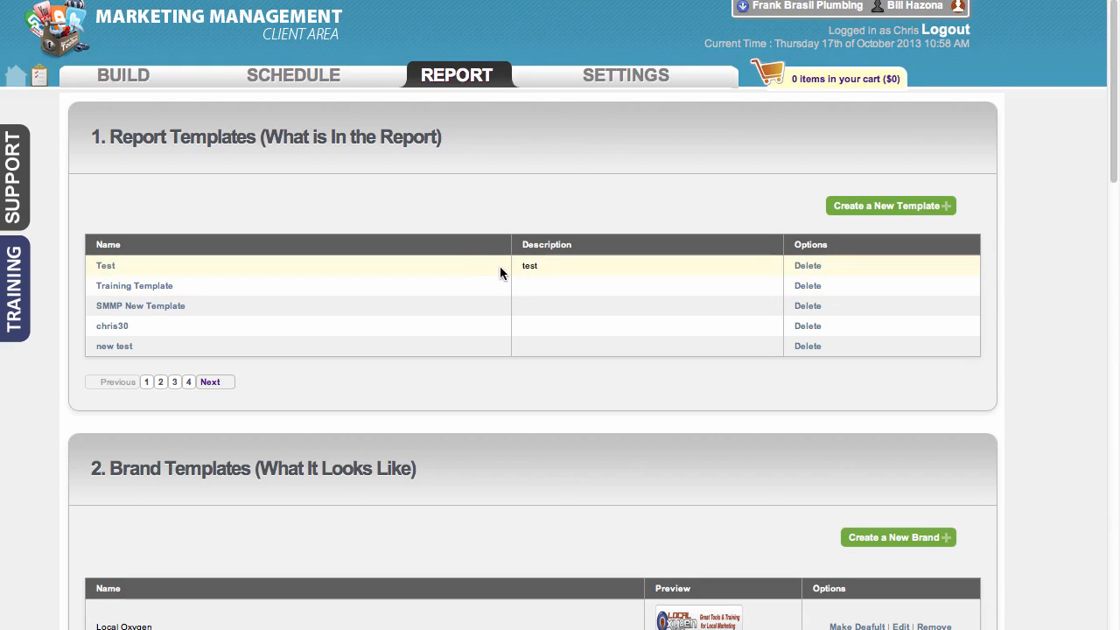
pyautogui.scroll(-3, 500, 266)
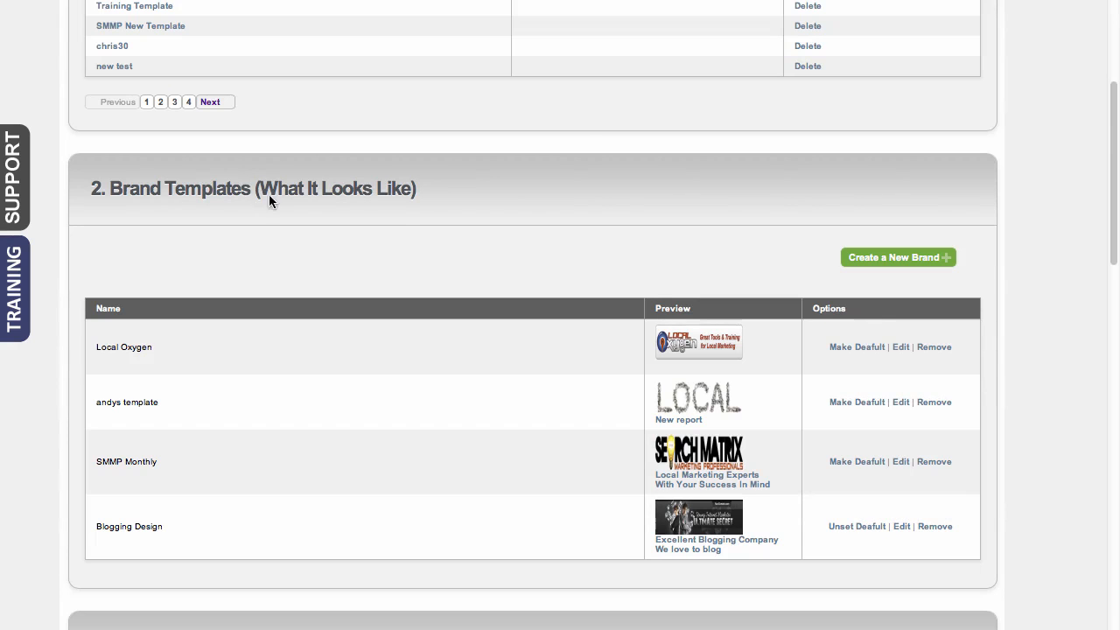
pyautogui.click(870, 259)
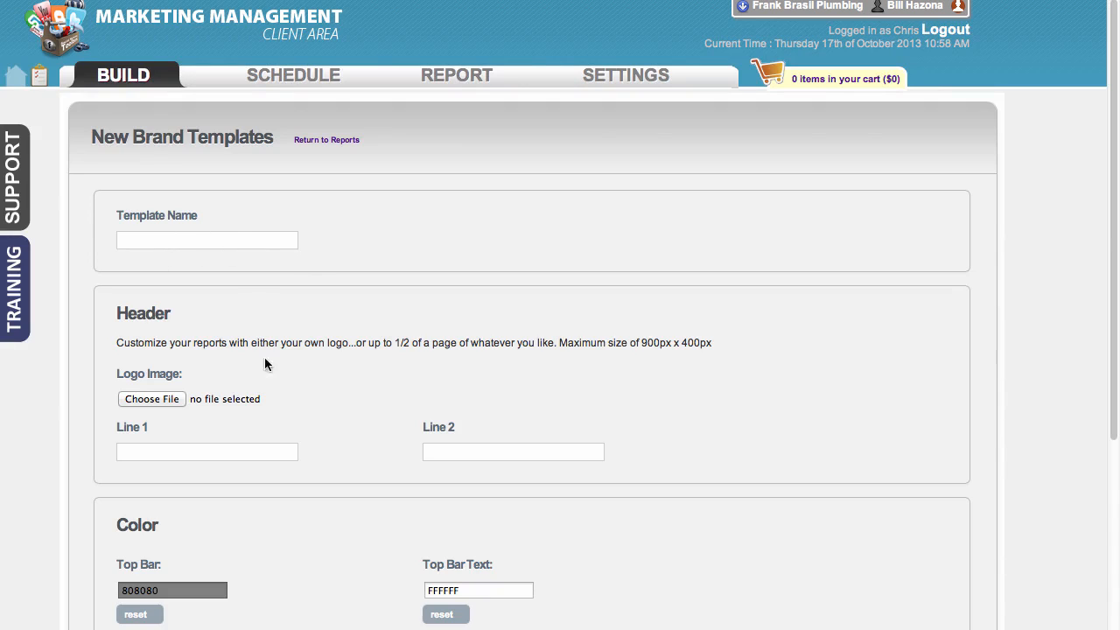
pyautogui.scroll(-3, 254, 403)
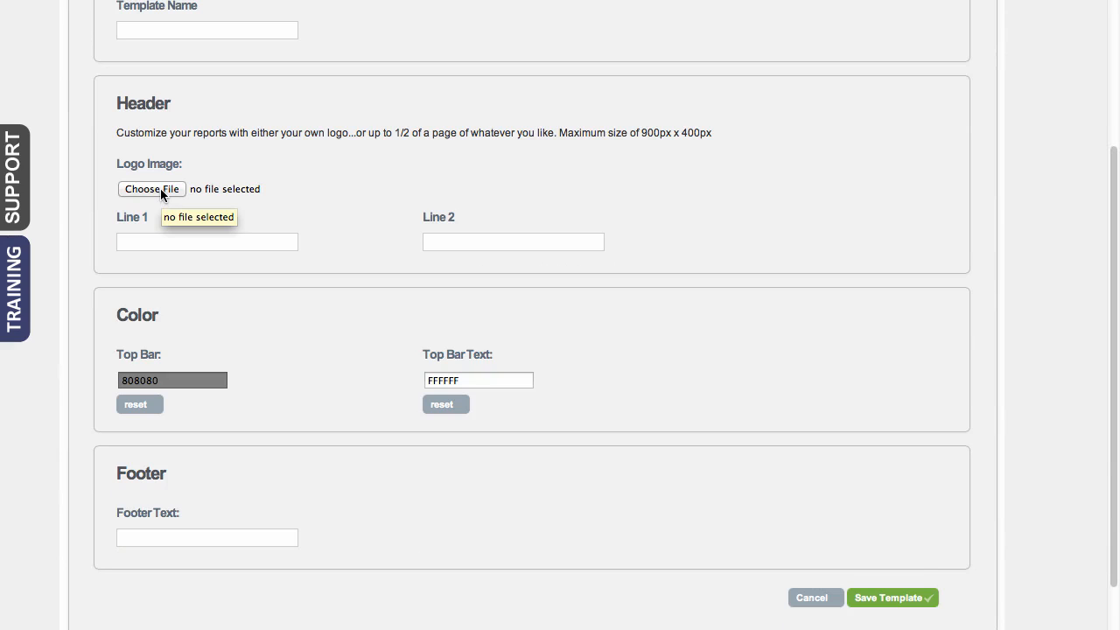
pyautogui.click(155, 245)
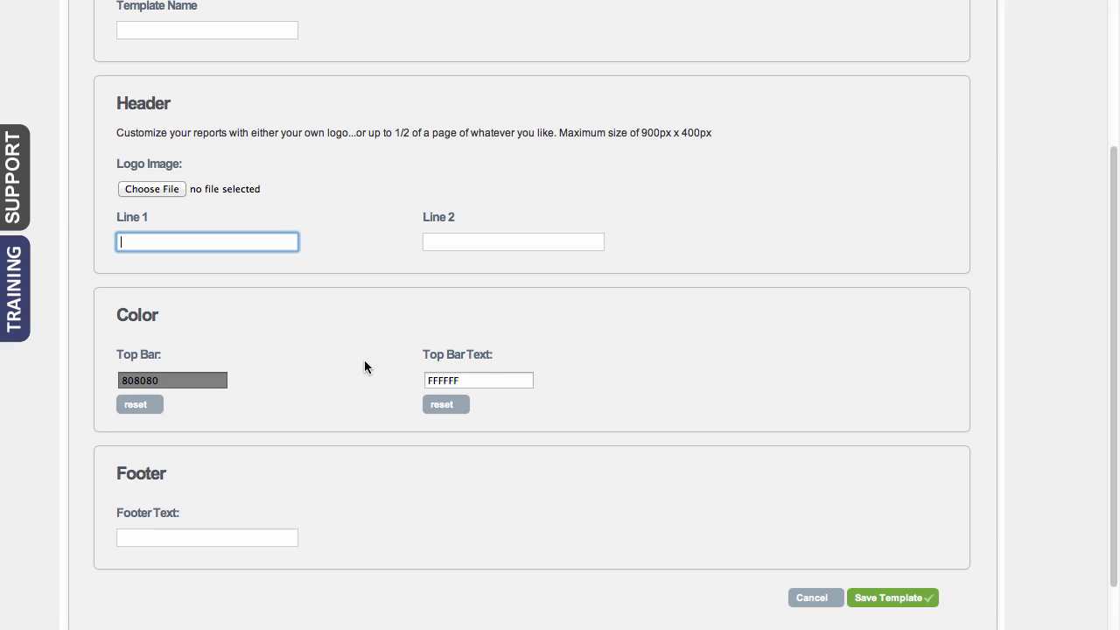
pyautogui.scroll(5, 359, 364)
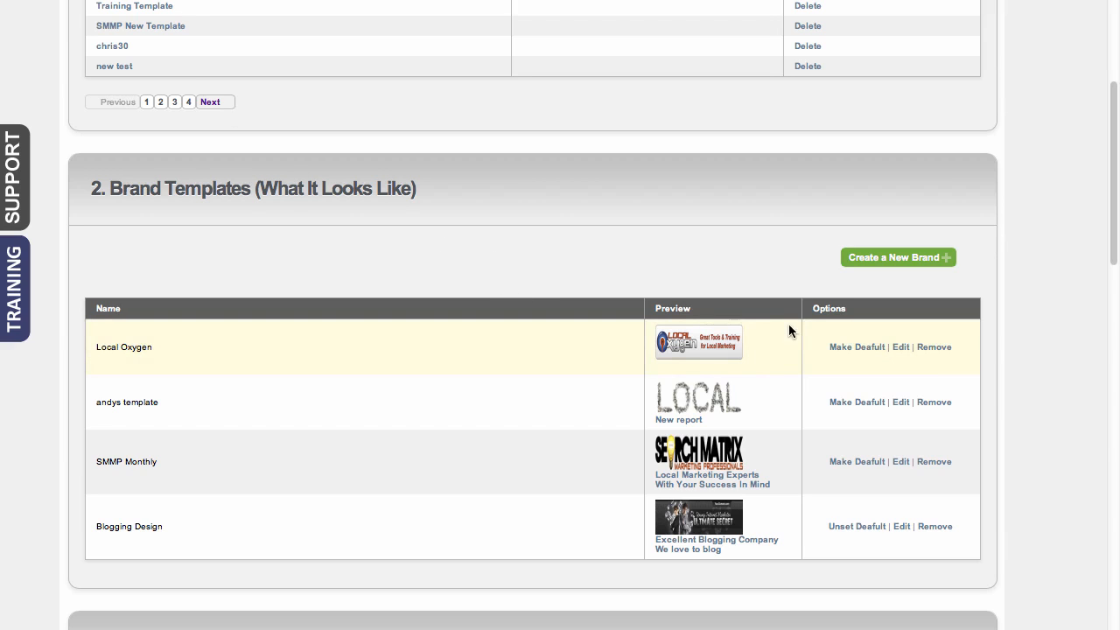
# Preview the Local Oxygen brand template, open it to review its logo and color settings, and return to hide the preview
pyautogui.click(742, 341)
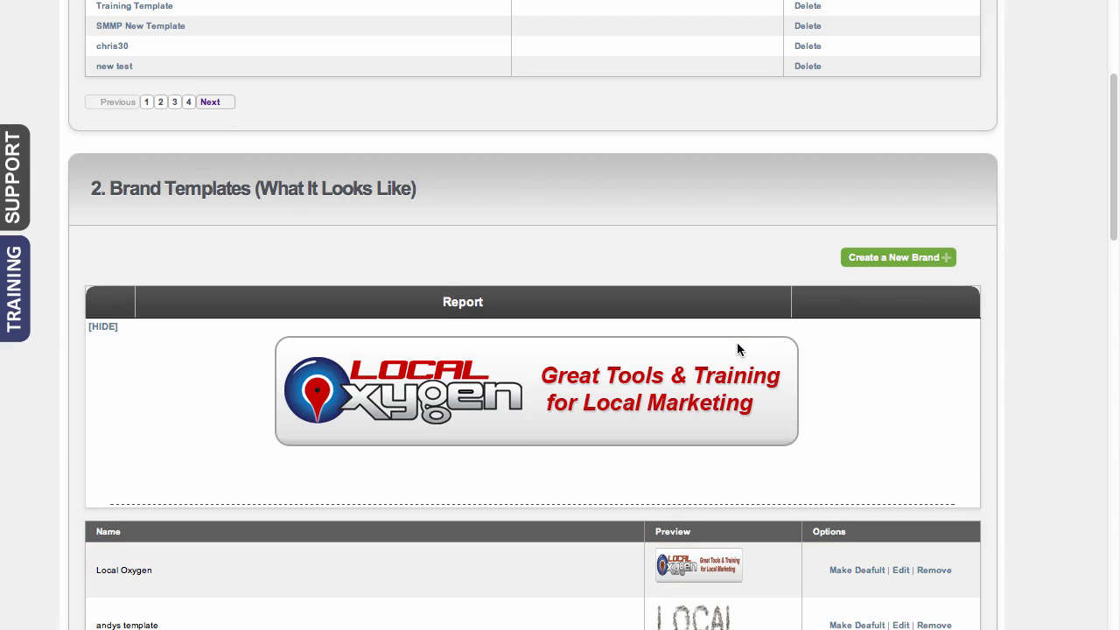
pyautogui.scroll(-3, 522, 445)
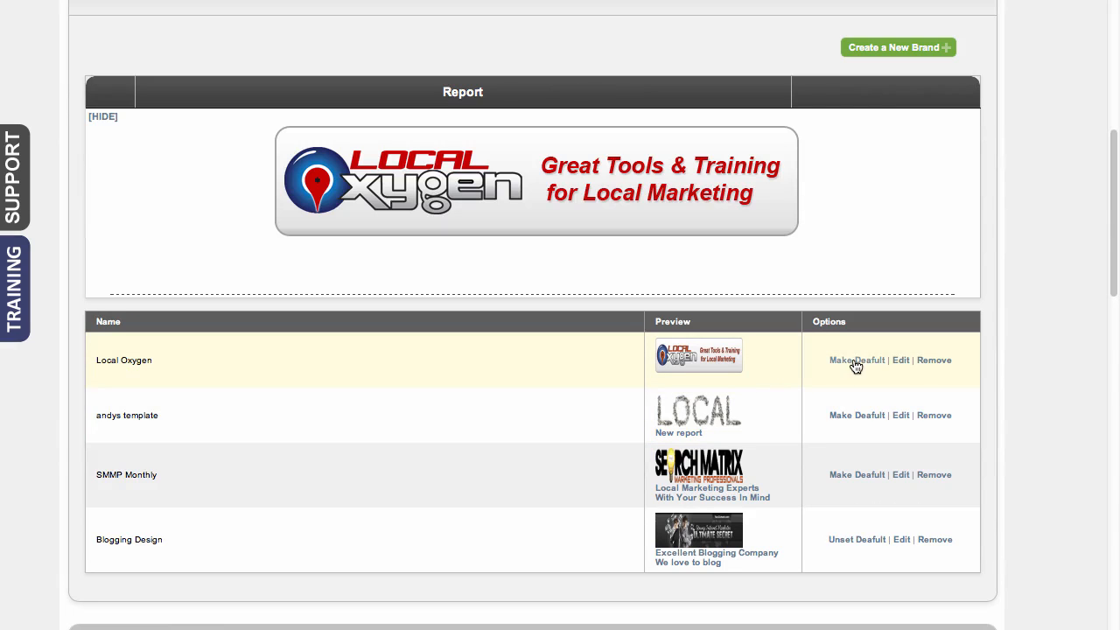
pyautogui.click(902, 360)
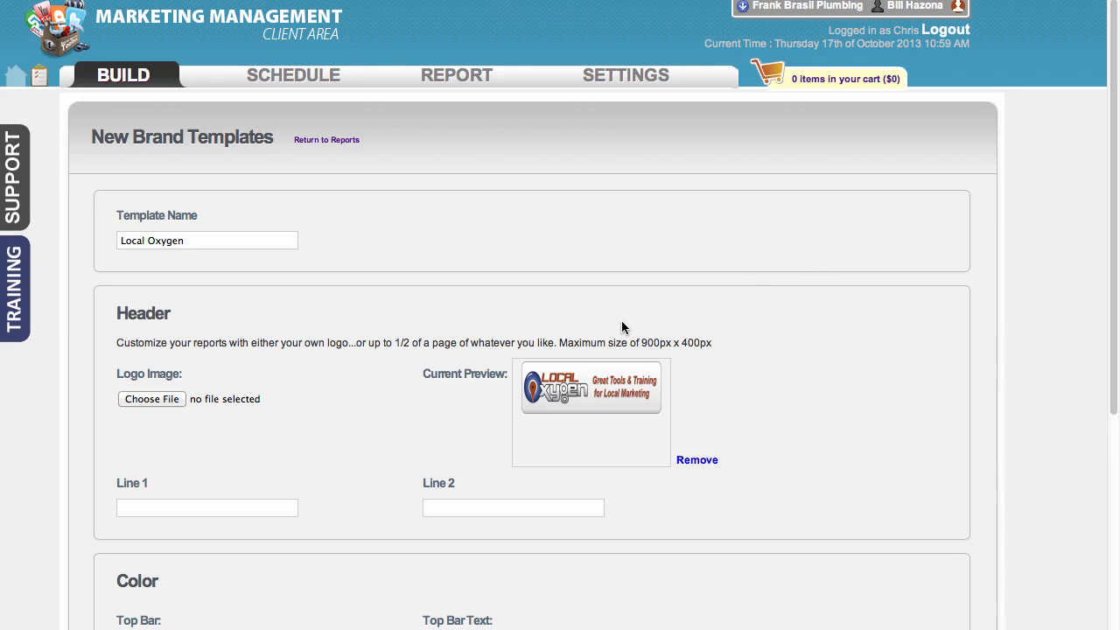
pyautogui.scroll(-3, 805, 337)
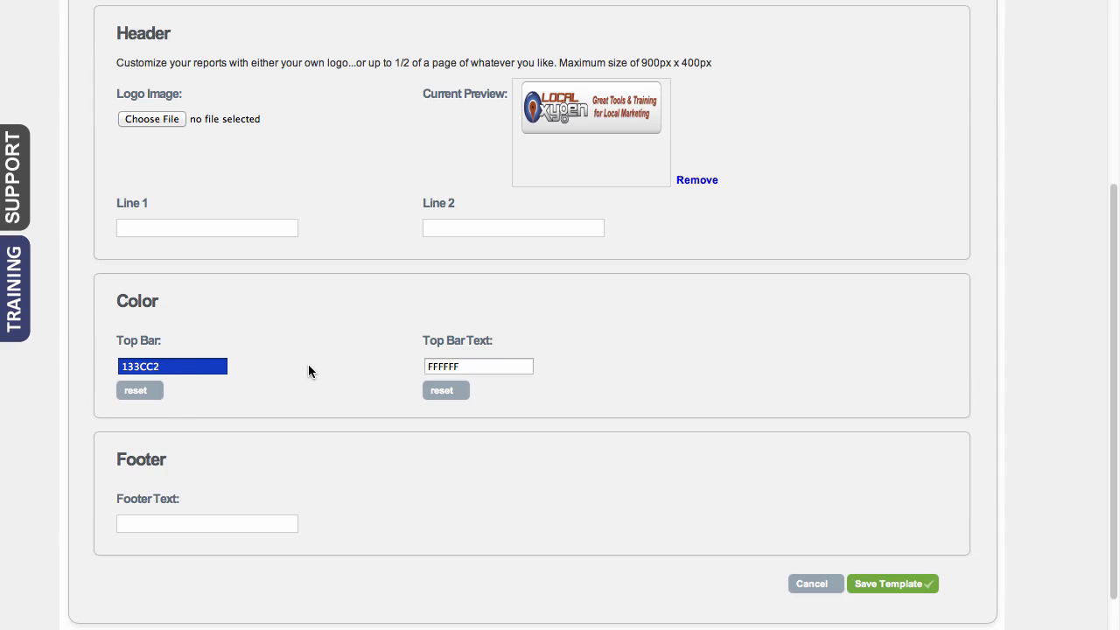
pyautogui.scroll(3, 308, 370)
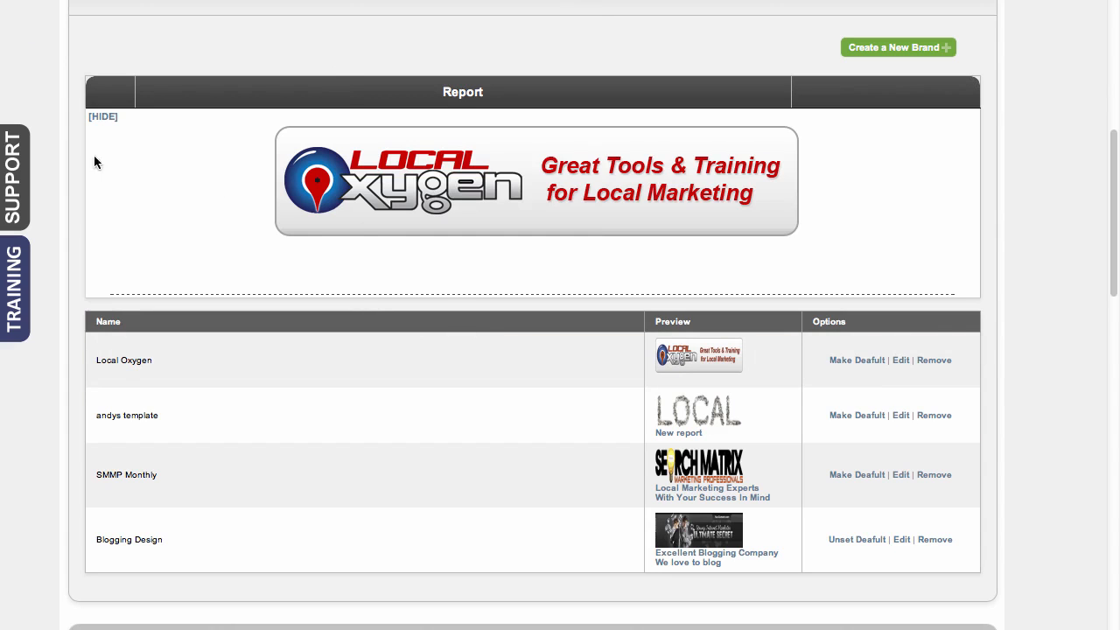
pyautogui.click(100, 117)
# In the Report Wizard, name the new report with the client's first name followed by "Monthly"
pyautogui.scroll(-3, 459, 296)
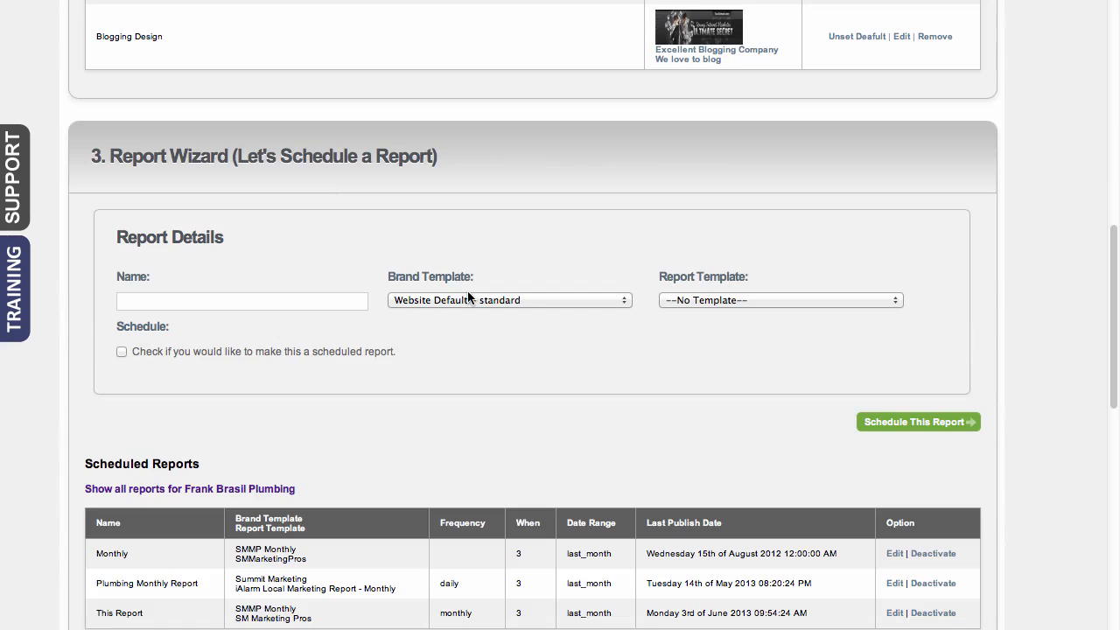
pyautogui.click(279, 304)
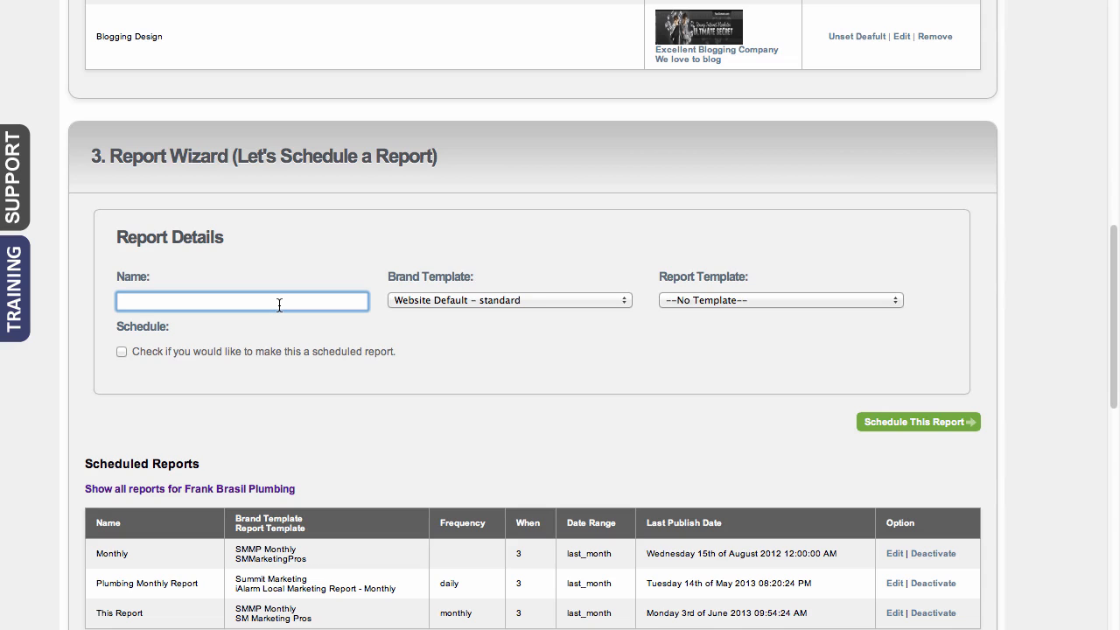
pyautogui.write('Frank Monthly')
# Assign the SMMP Monthly brand template and the Test report template to the new report
pyautogui.scroll(3, 463, 295)
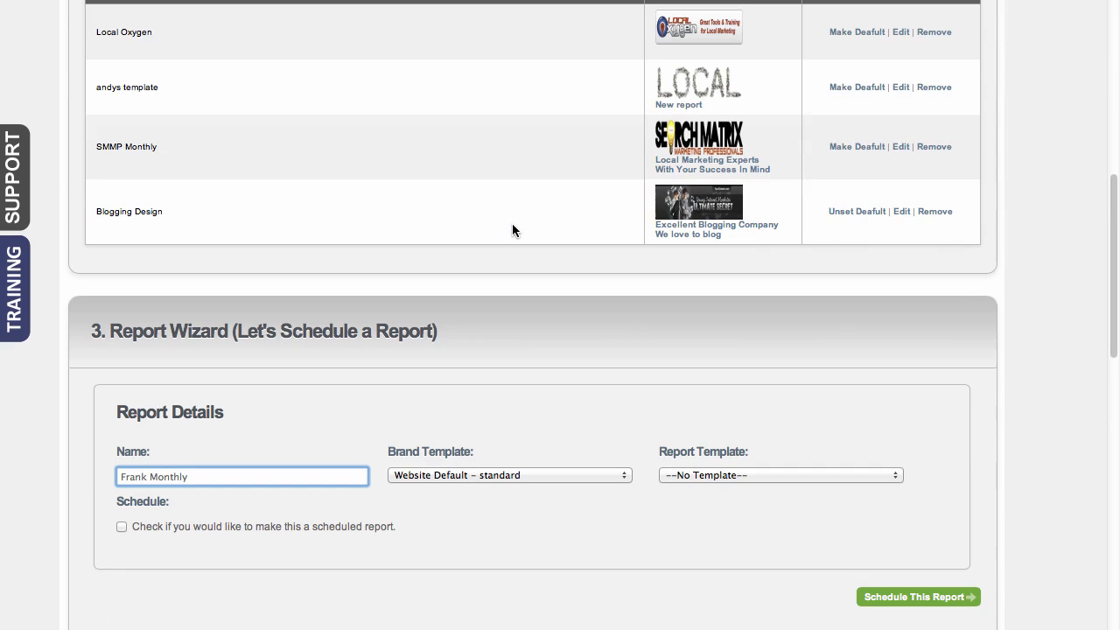
pyautogui.click(453, 474)
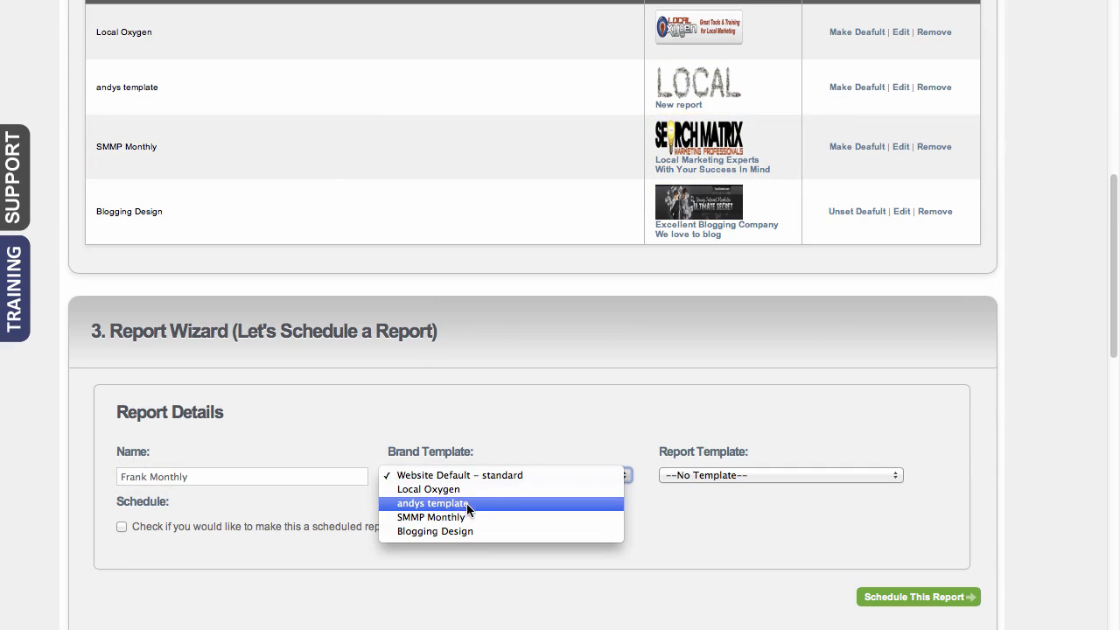
pyautogui.click(465, 517)
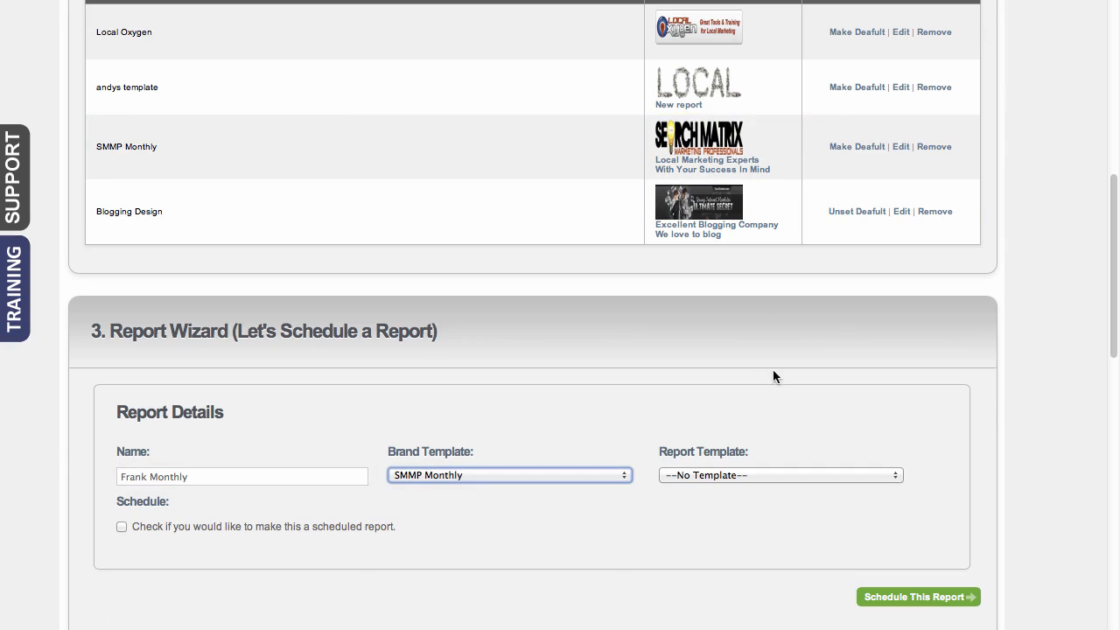
pyautogui.click(729, 474)
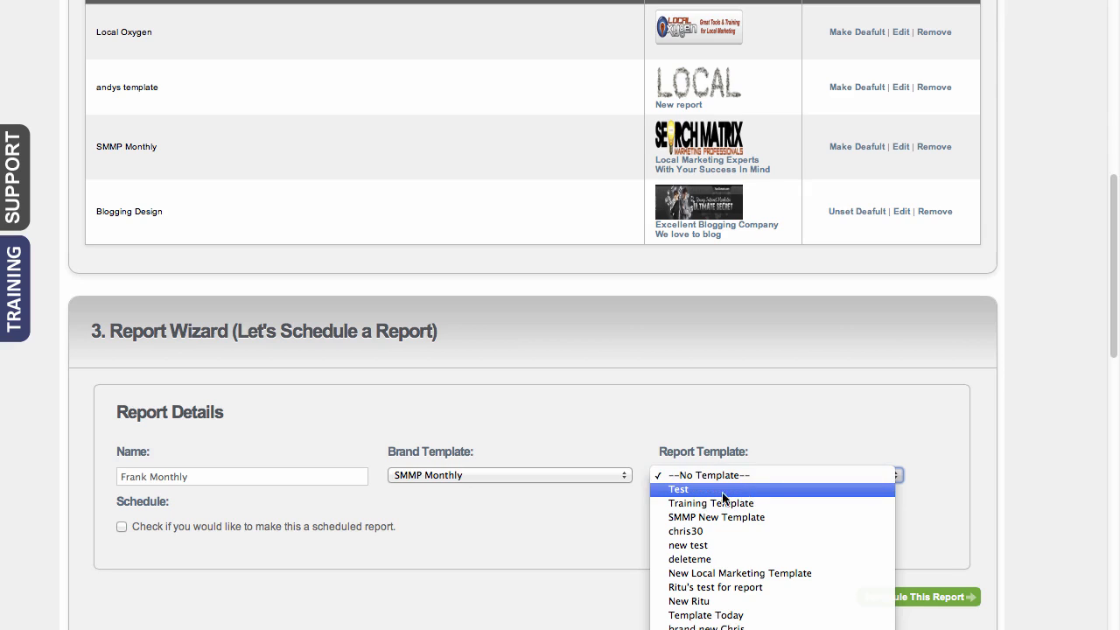
pyautogui.click(714, 492)
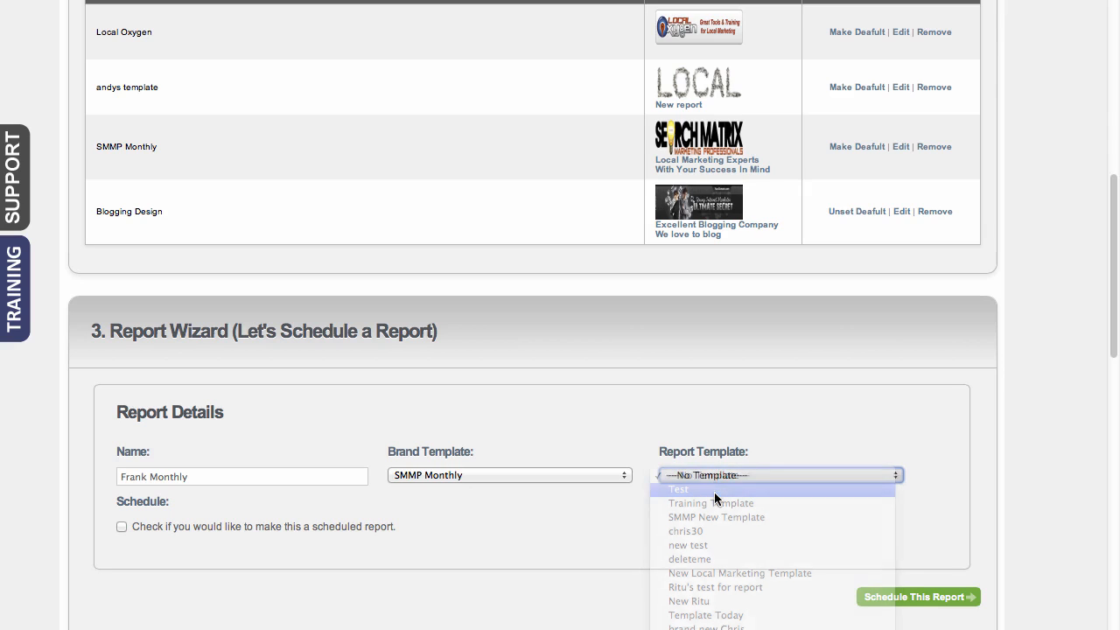
# Make the new report a scheduled report and set its frequency to Monthly
pyautogui.click(122, 526)
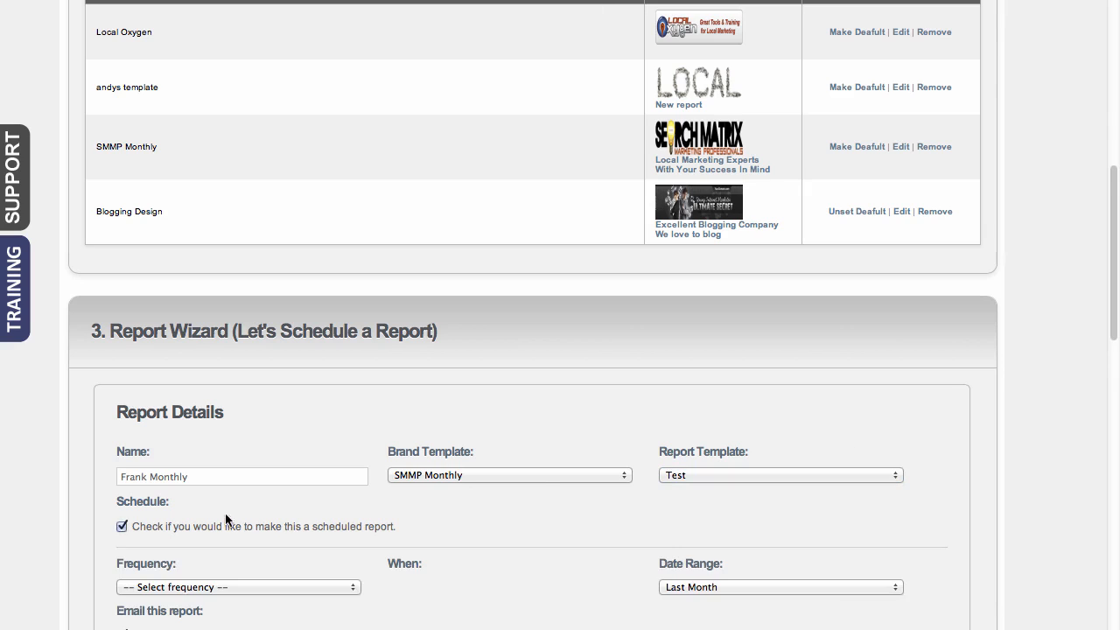
pyautogui.scroll(-5, 382, 495)
pyautogui.click(235, 202)
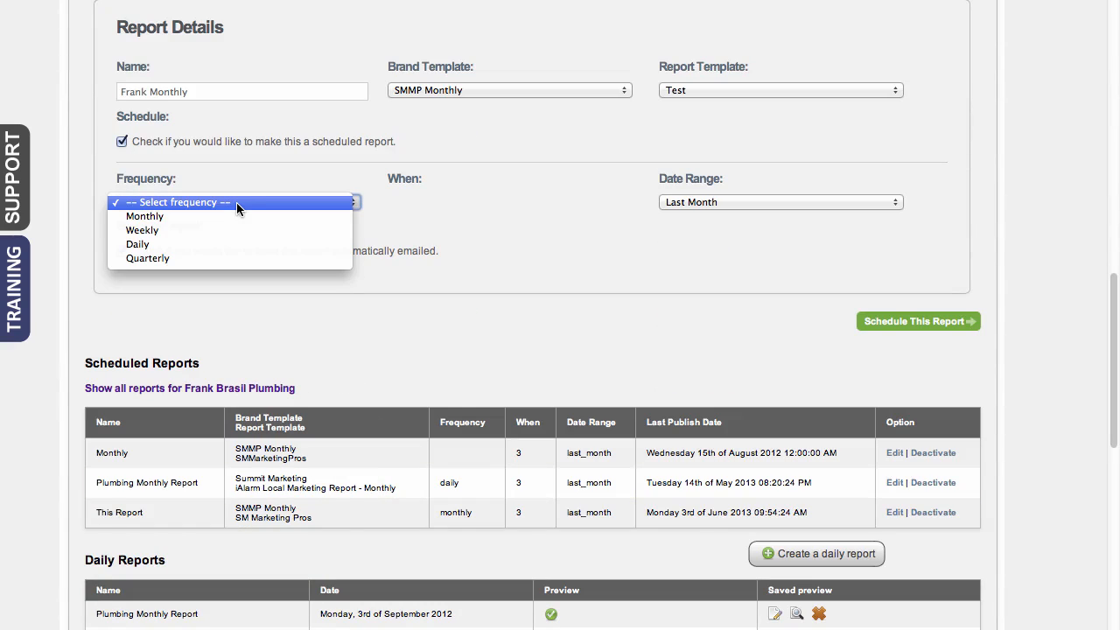
pyautogui.click(231, 216)
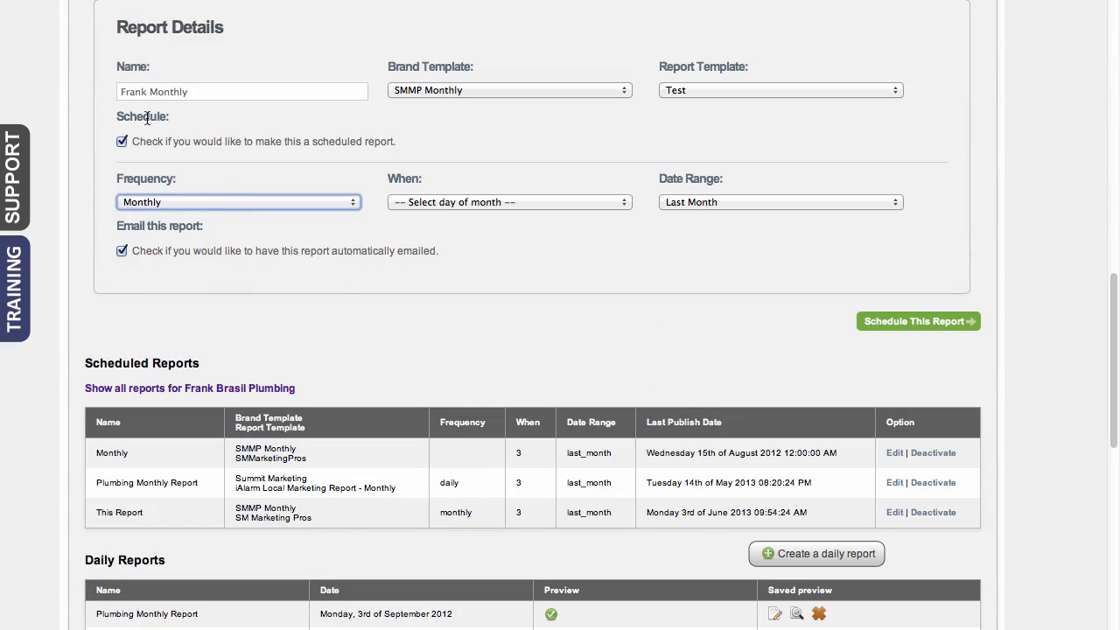
pyautogui.click(319, 203)
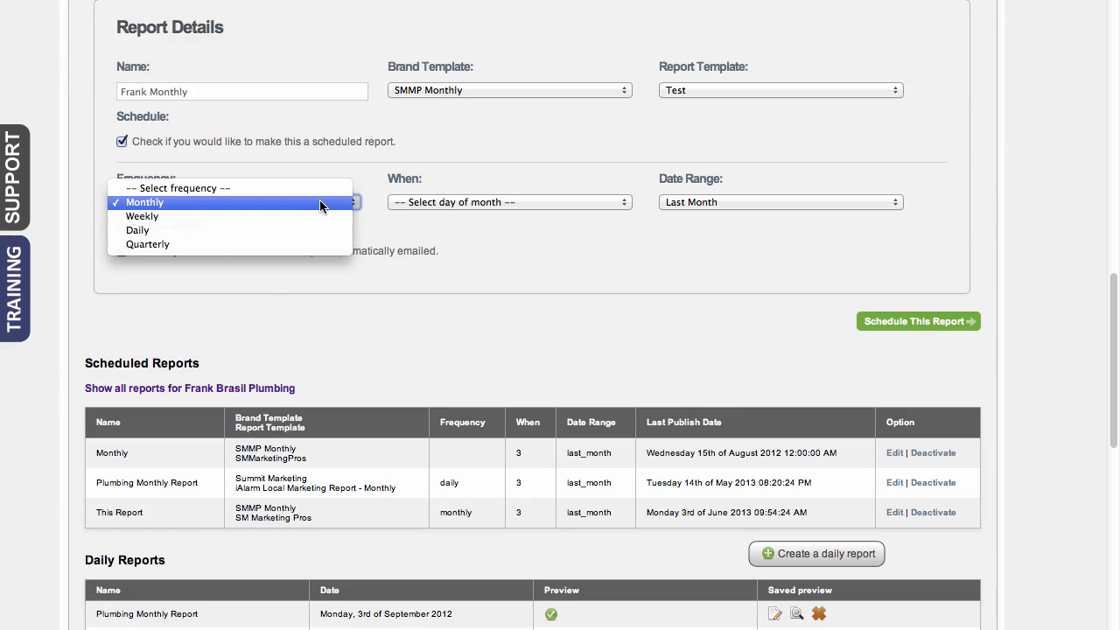
pyautogui.click(400, 168)
# Set the report to run on day 3 of the month with Last Month as the date range
pyautogui.click(482, 203)
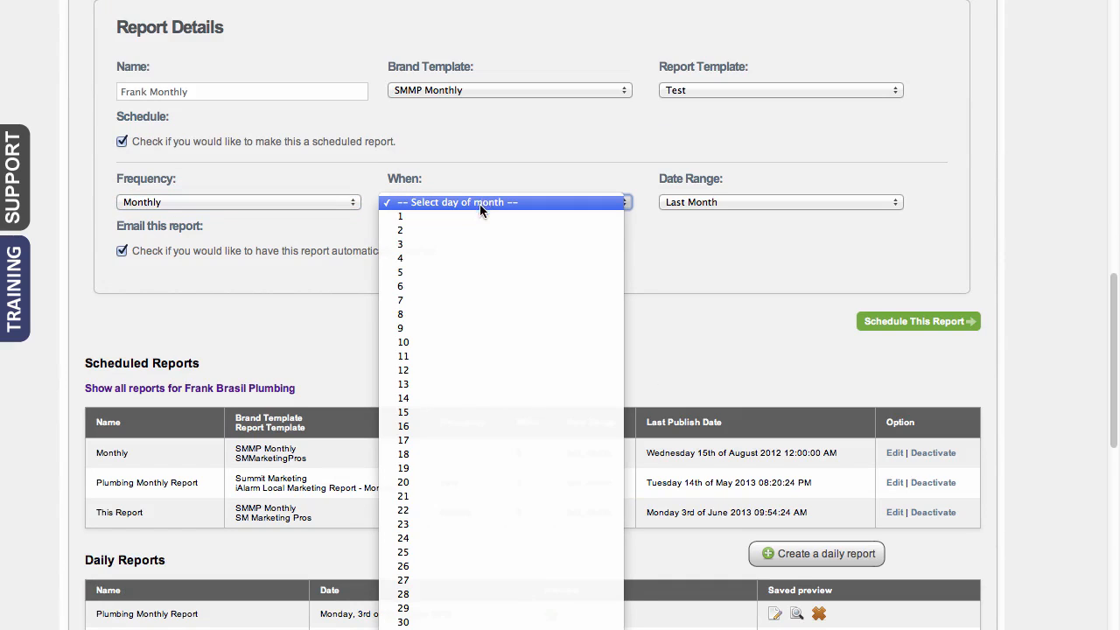
pyautogui.click(476, 246)
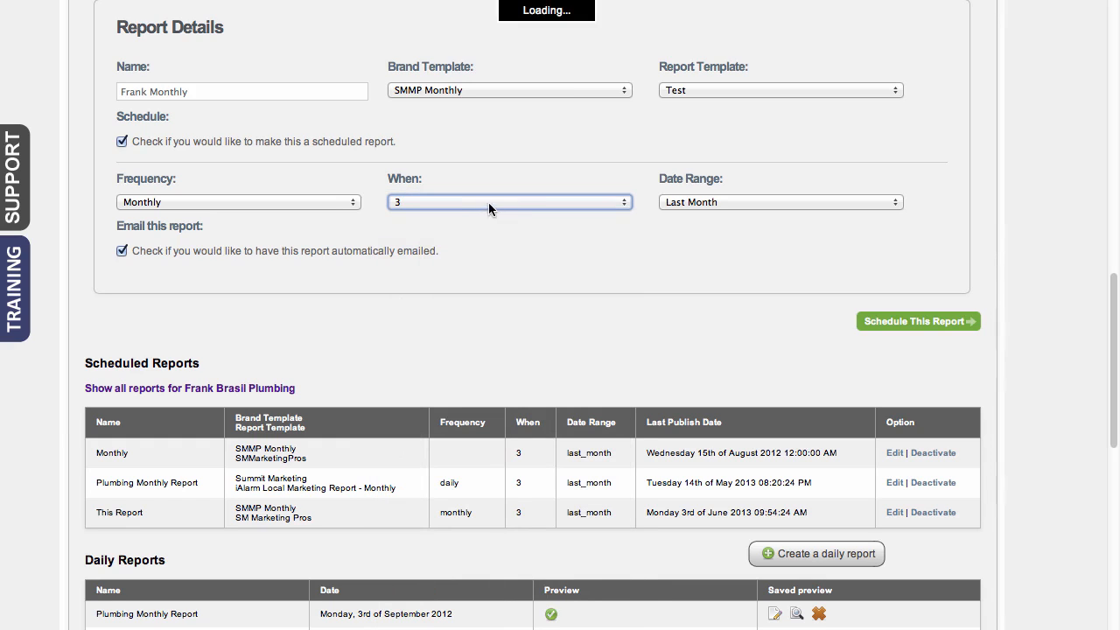
pyautogui.click(491, 202)
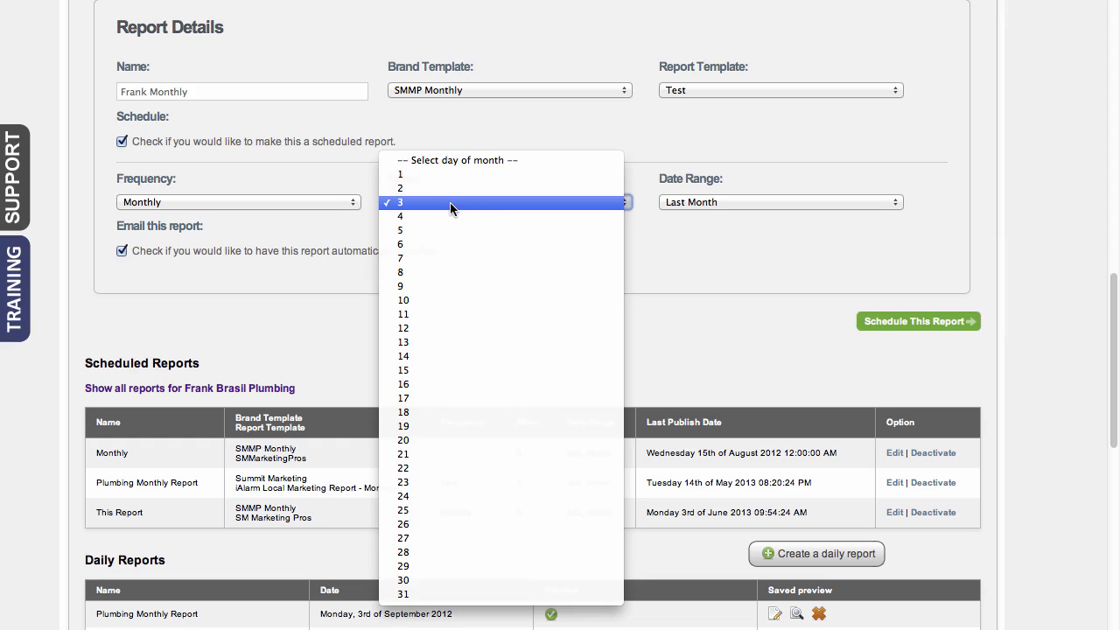
pyautogui.click(651, 163)
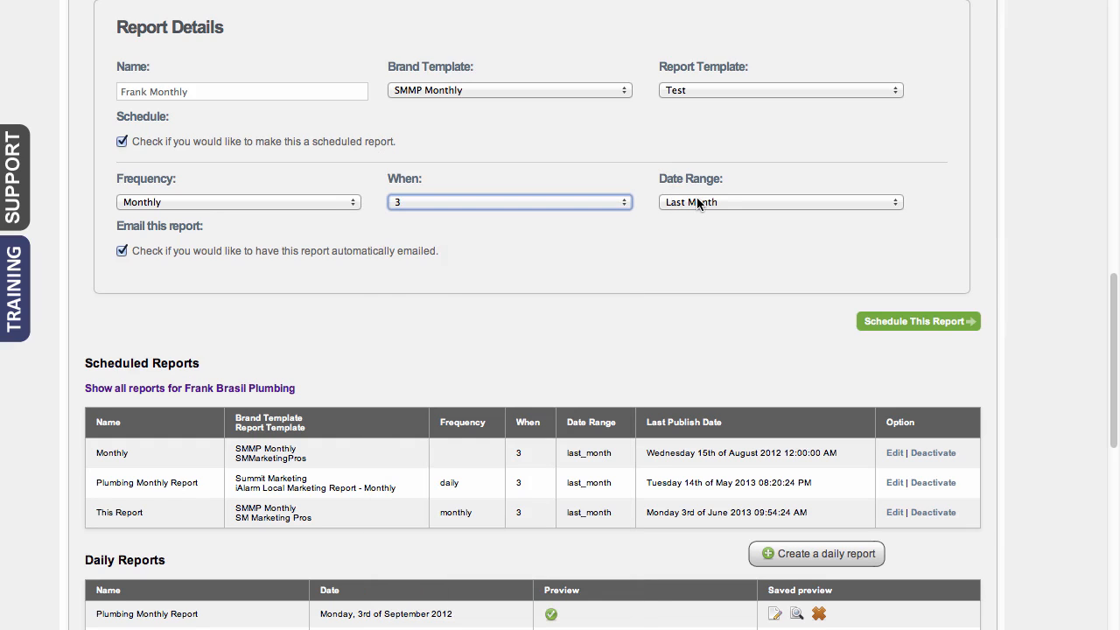
pyautogui.click(721, 202)
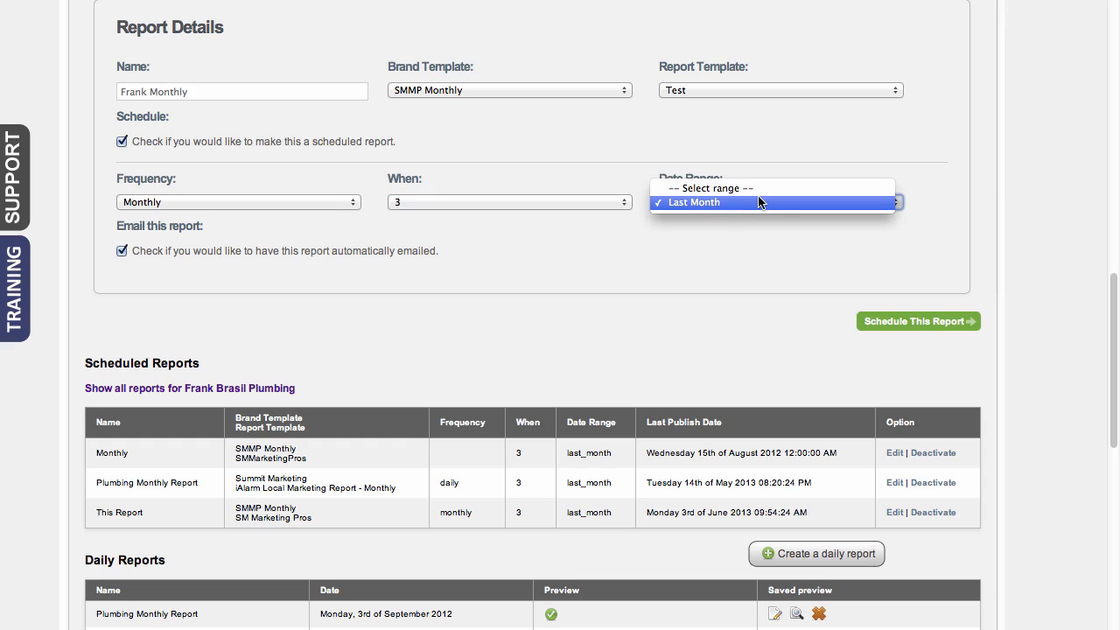
pyautogui.click(760, 202)
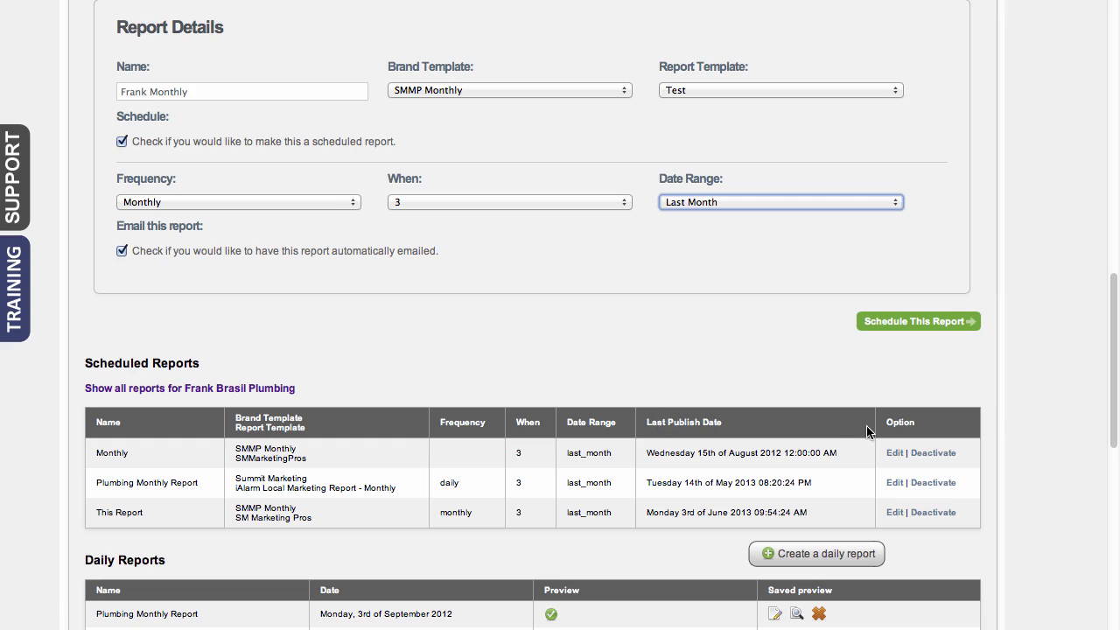
# Preview the monthly report dated Sunday, 3rd of November 2013, and check the current ranking report link in its summary
pyautogui.scroll(-5, 1023, 389)
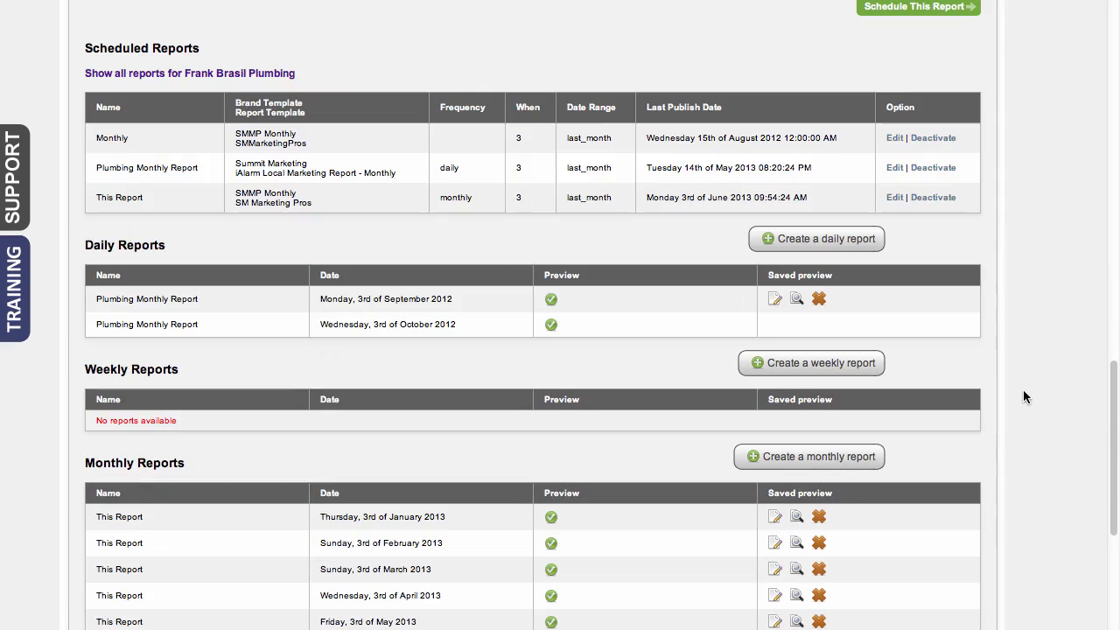
pyautogui.scroll(-4, 1024, 396)
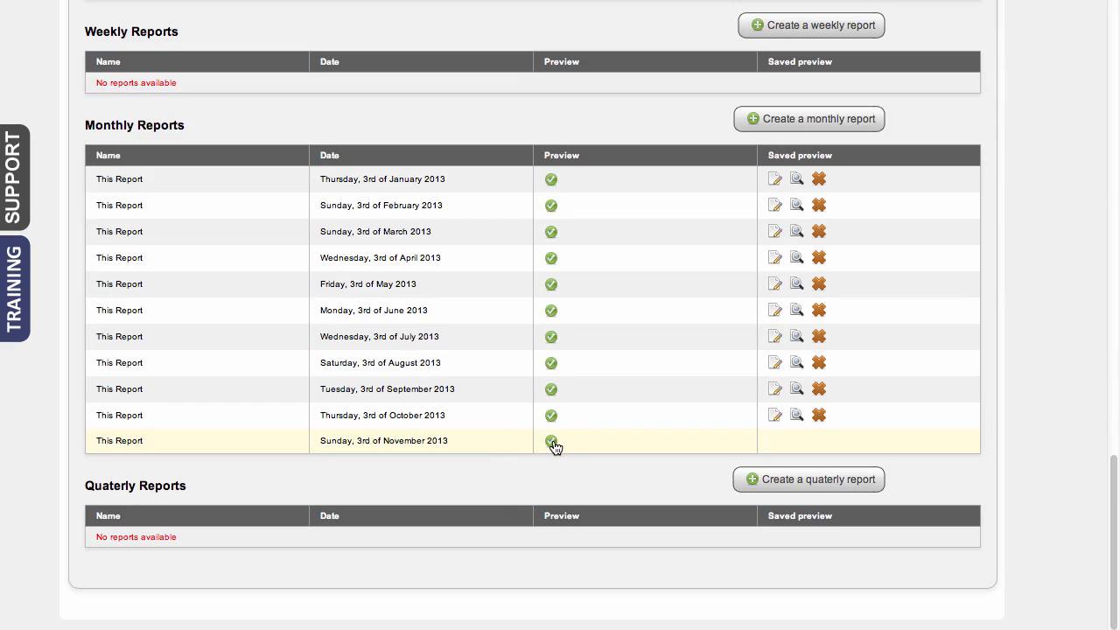
pyautogui.click(552, 443)
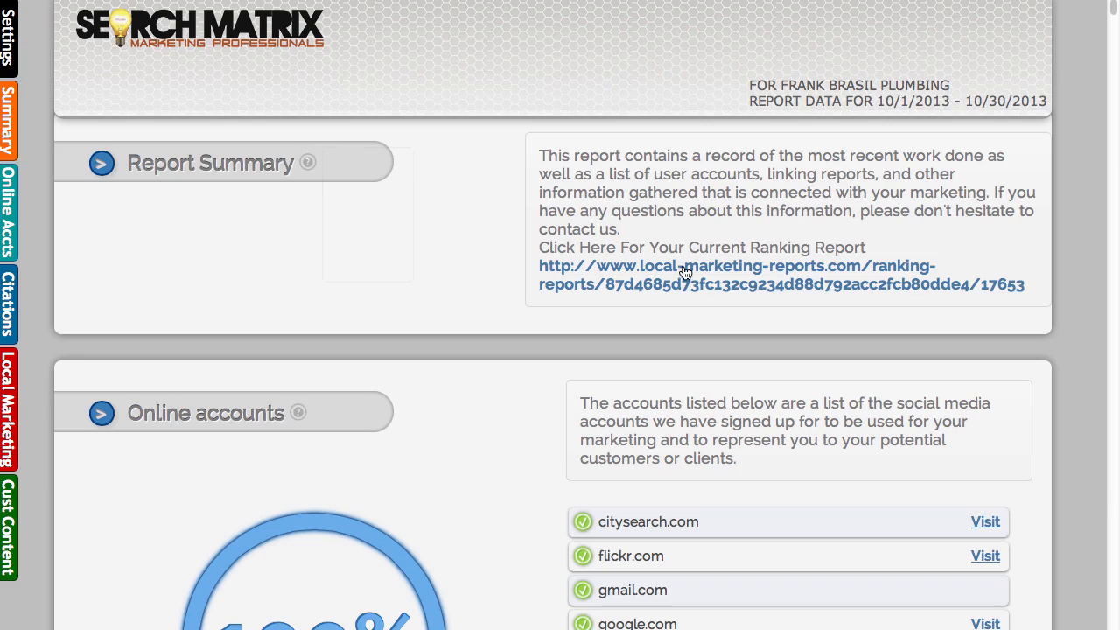
pyautogui.click(755, 276)
pyautogui.click(720, 0)
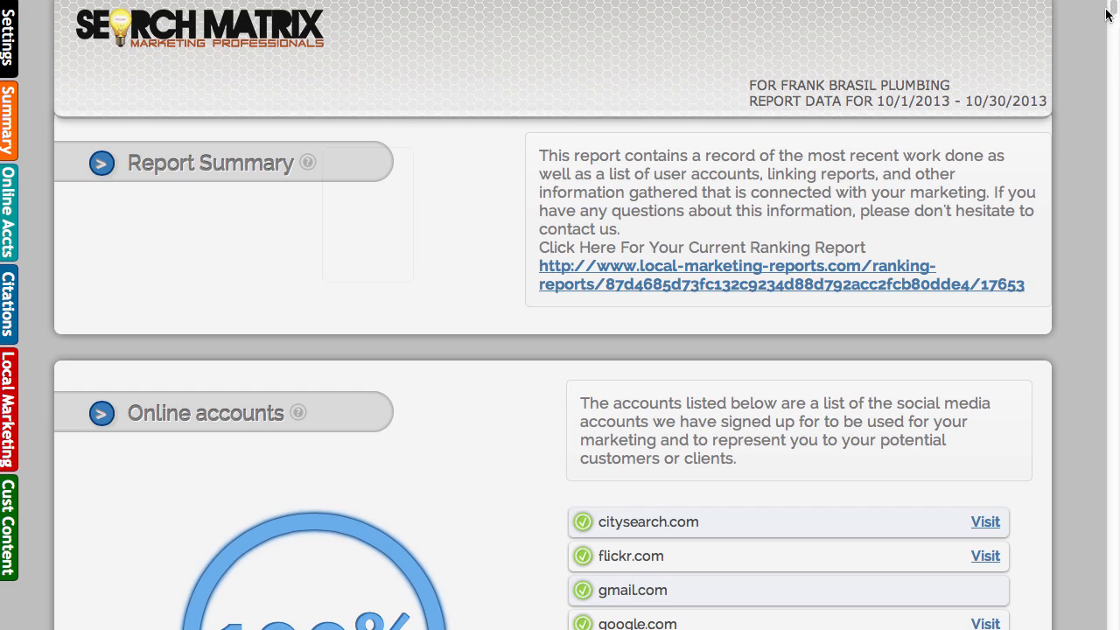
# Review the Online accounts and Citation Sites lists in the previewed report
pyautogui.scroll(-5, 1114, 9)
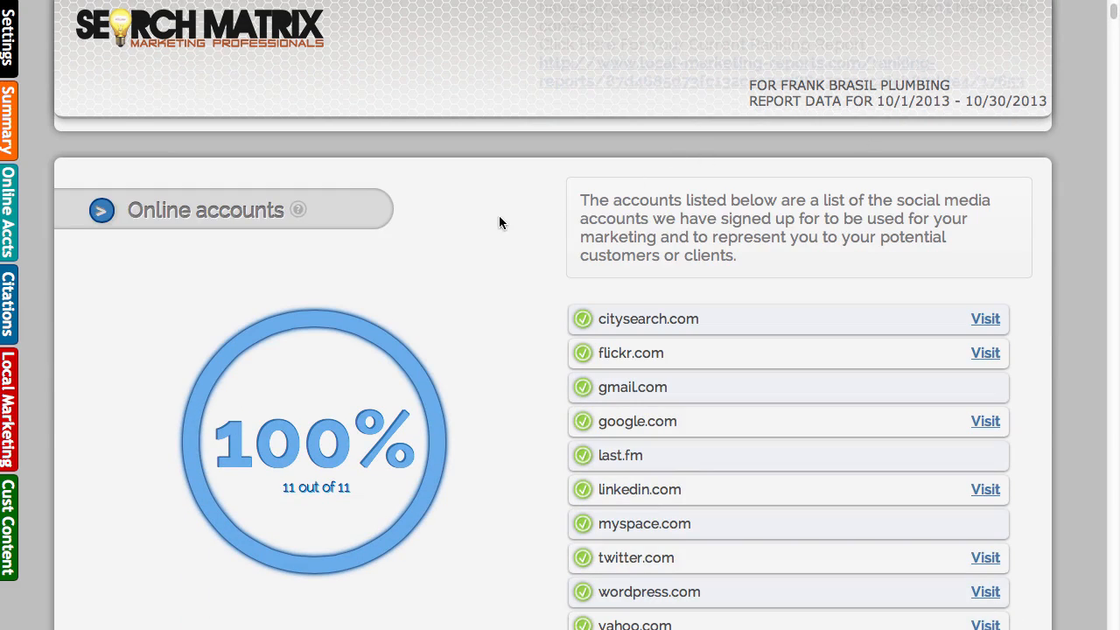
pyautogui.scroll(-10, 1111, 17)
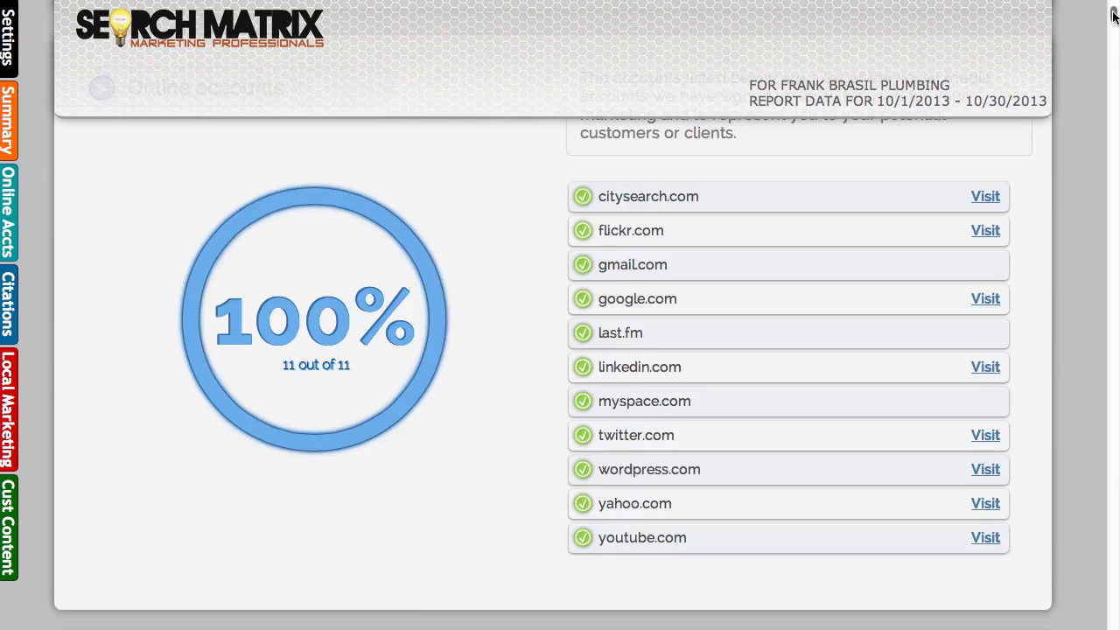
pyautogui.scroll(-6, 1115, 26)
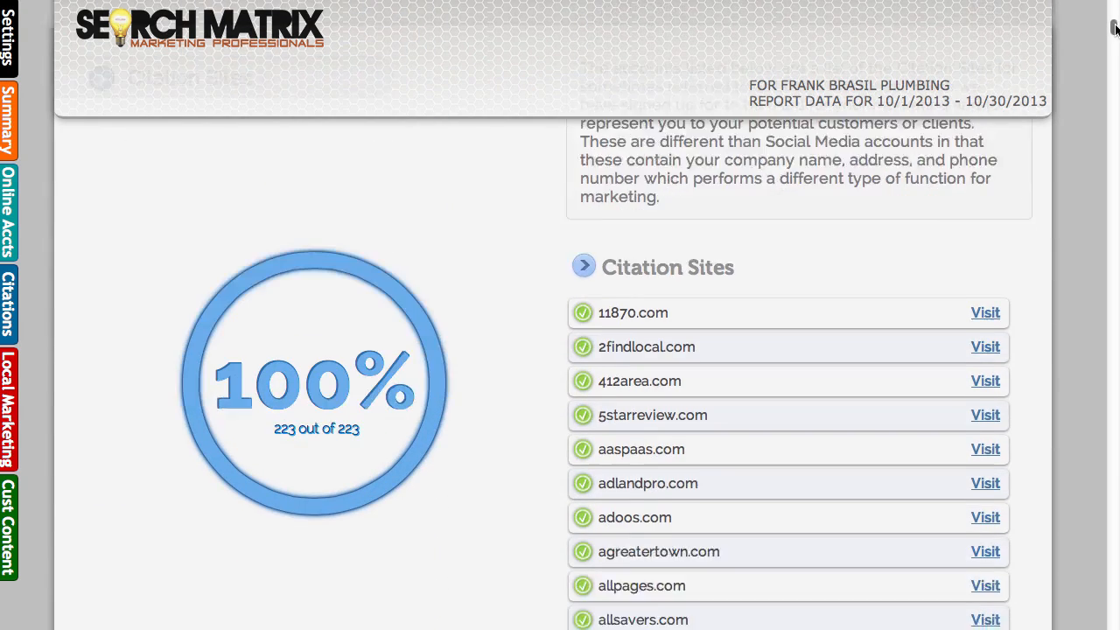
pyautogui.scroll(-20, 1115, 31)
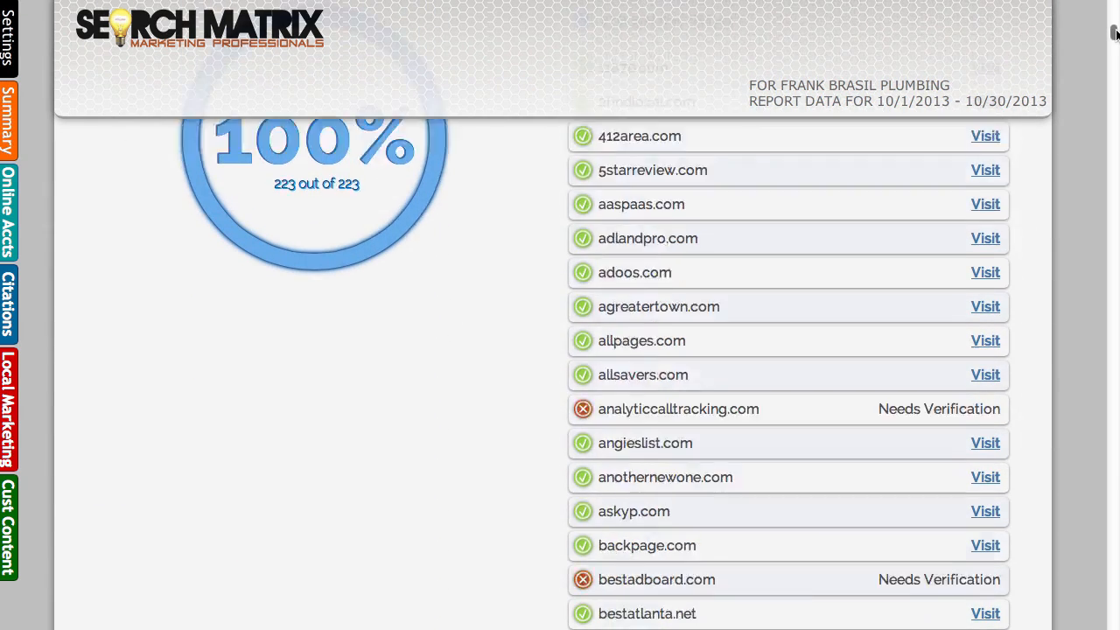
pyautogui.scroll(-20, 1115, 58)
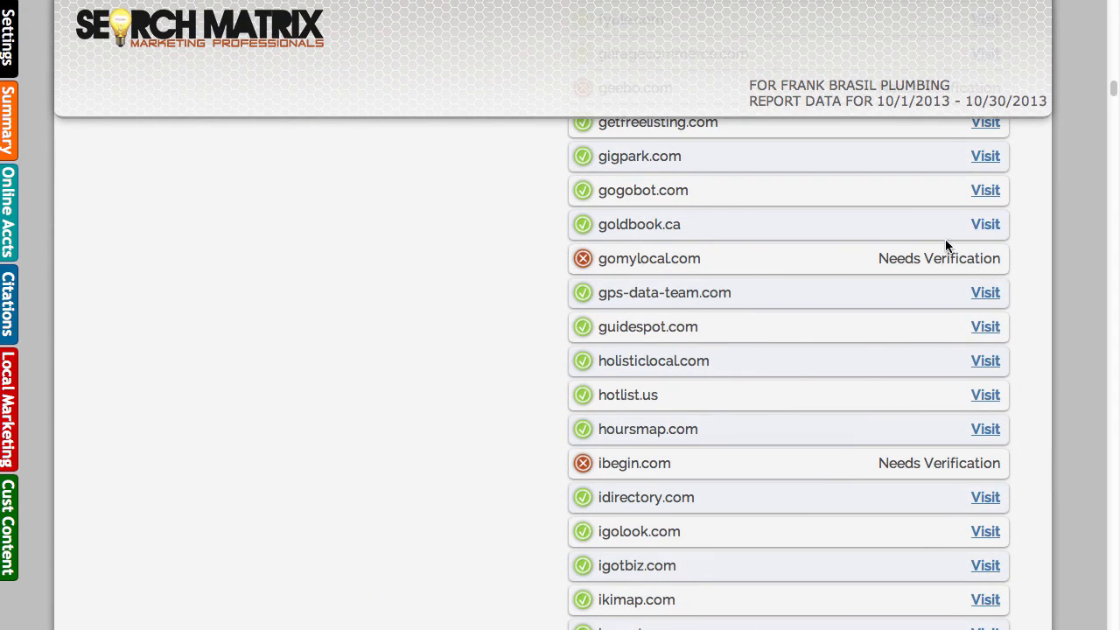
# Read through the Local Marketing section of the previewed report, down to the Custom Content area at its end
pyautogui.moveTo(1110, 94); pyautogui.dragTo(1113, 197)
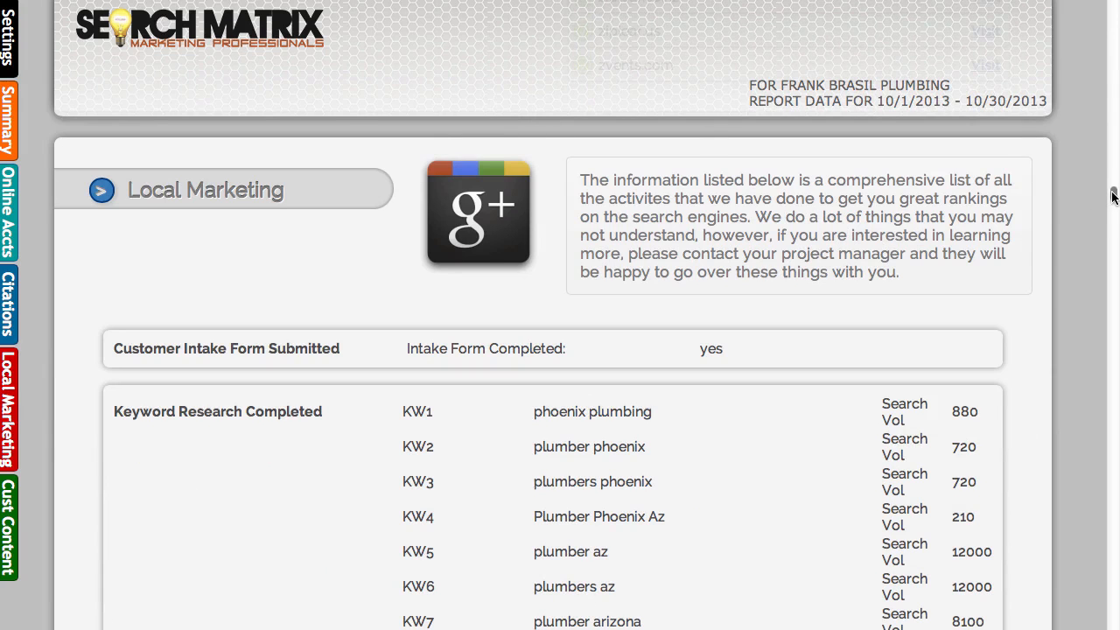
pyautogui.moveTo(1114, 197); pyautogui.dragTo(1113, 300)
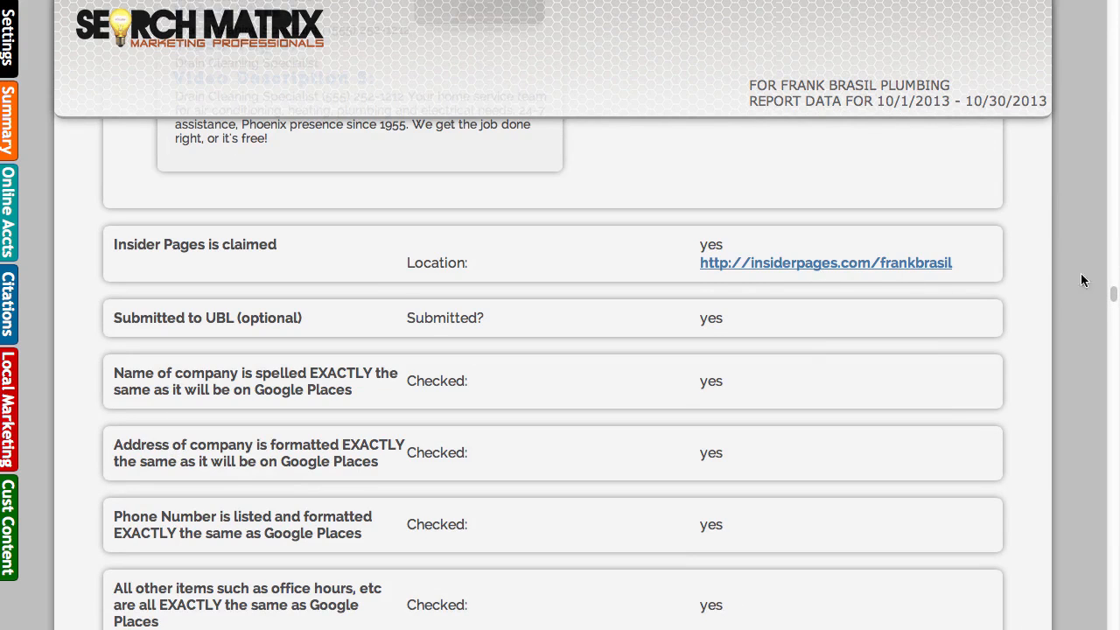
pyautogui.scroll(2, 1115, 293)
pyautogui.moveTo(1114, 292); pyautogui.dragTo(1112, 318)
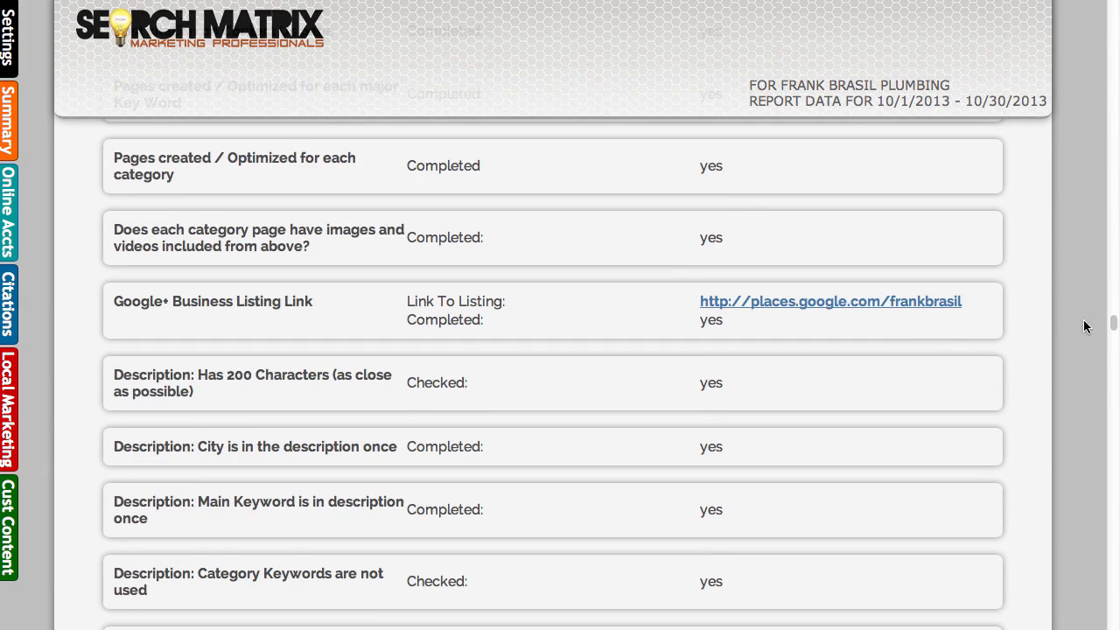
pyautogui.moveTo(1104, 323); pyautogui.dragTo(1112, 367)
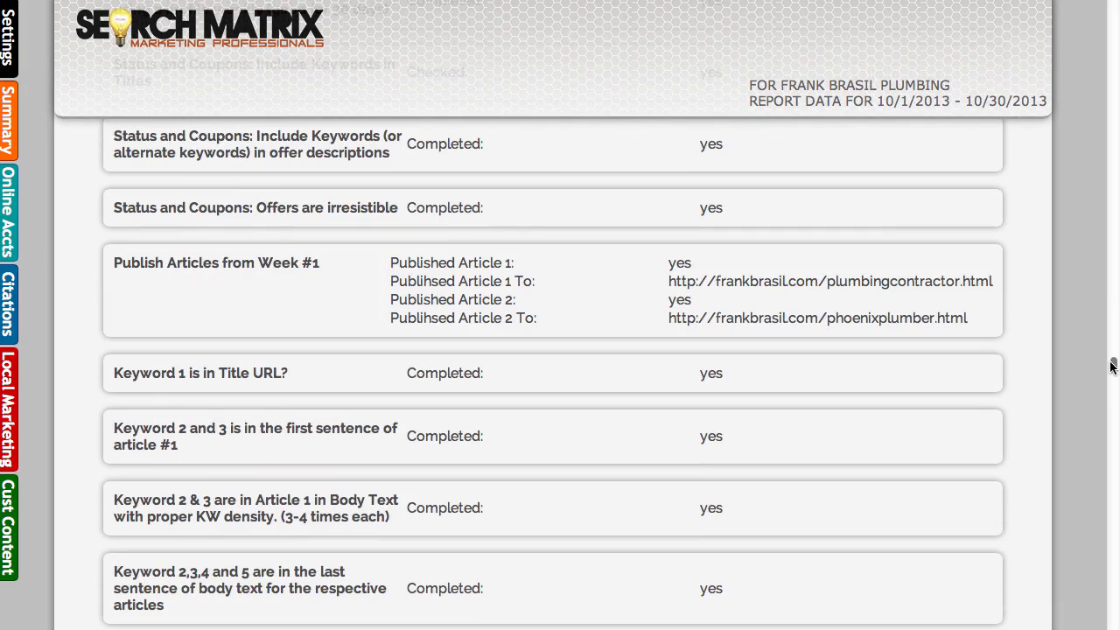
pyautogui.moveTo(1111, 368); pyautogui.dragTo(1114, 458)
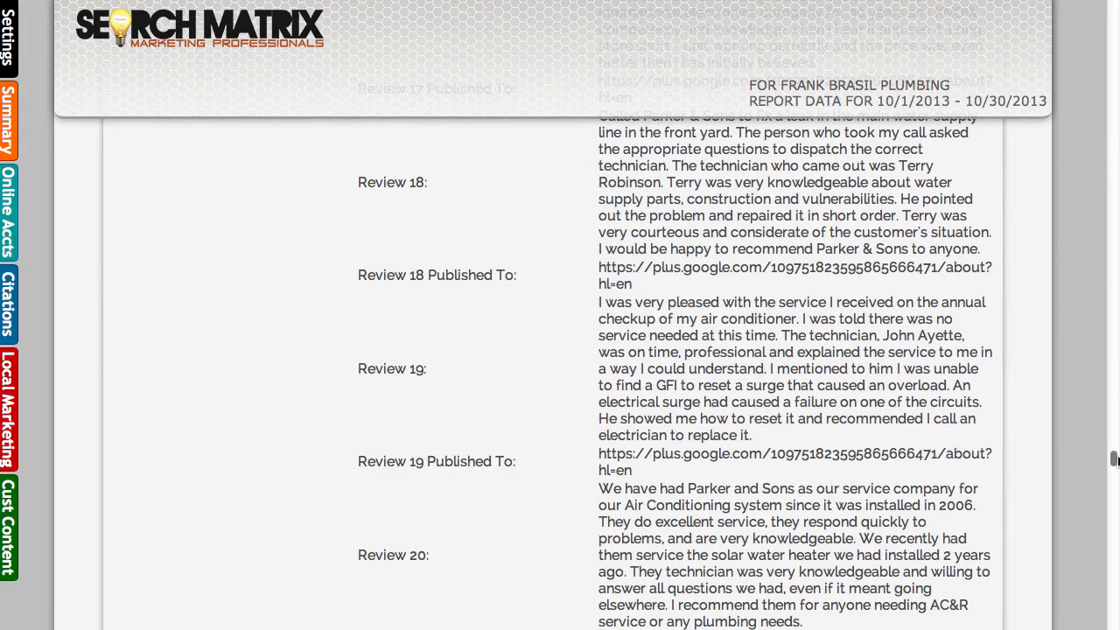
pyautogui.moveTo(1114, 460); pyautogui.dragTo(1112, 619)
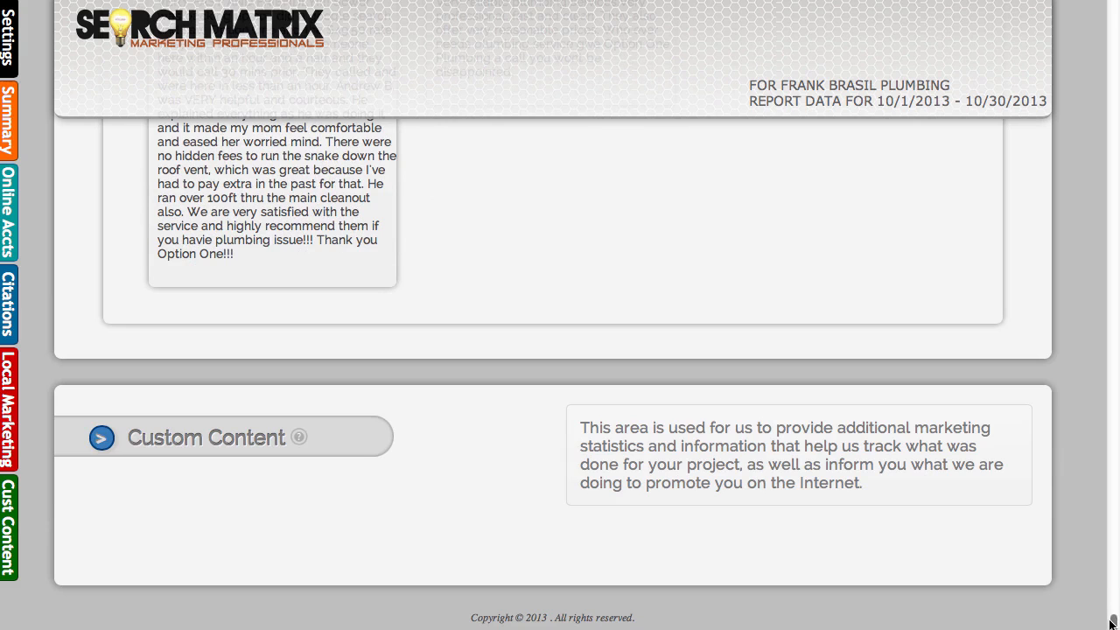
# Return to the report's beginning and jump in turn to the Online Accounts, Citations and Local Marketing sections
pyautogui.scroll(4, 1109, 621)
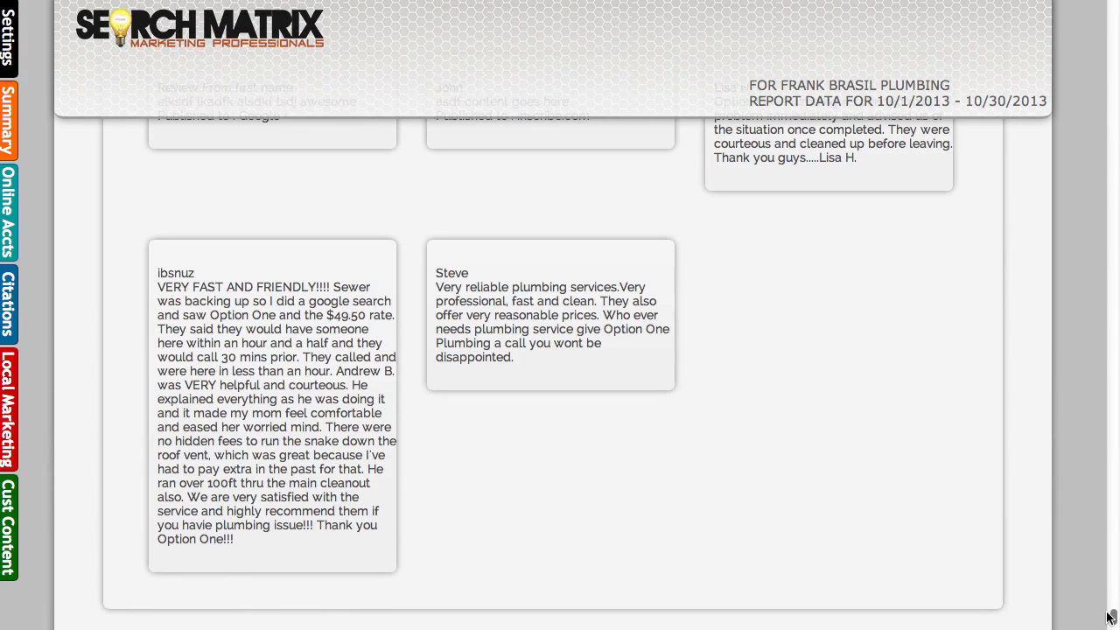
pyautogui.scroll(20, 1110, 618)
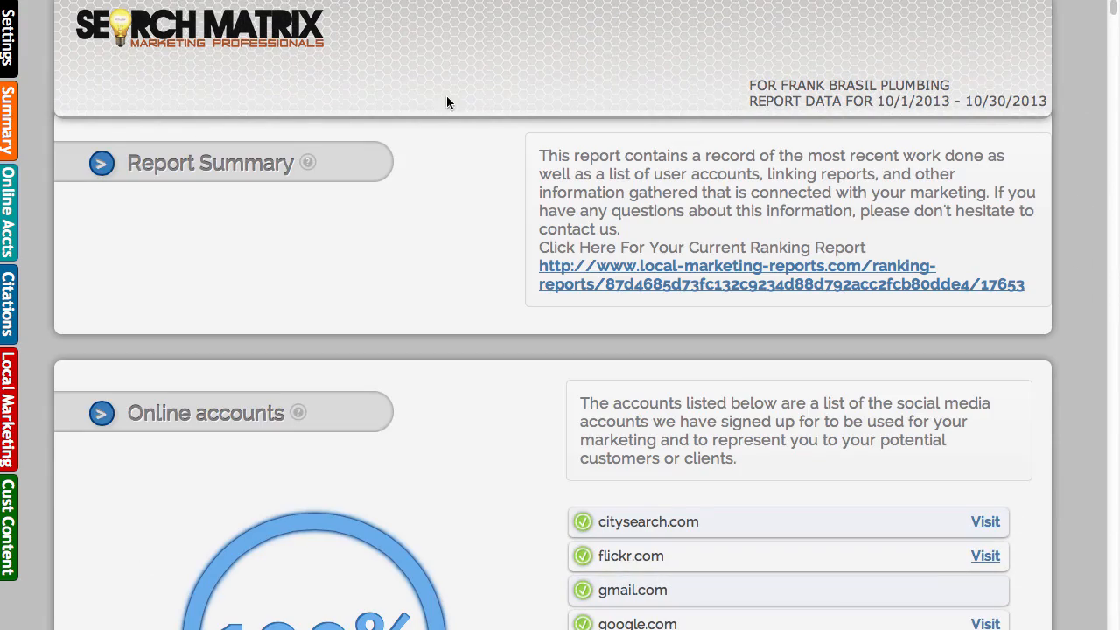
pyautogui.click(13, 211)
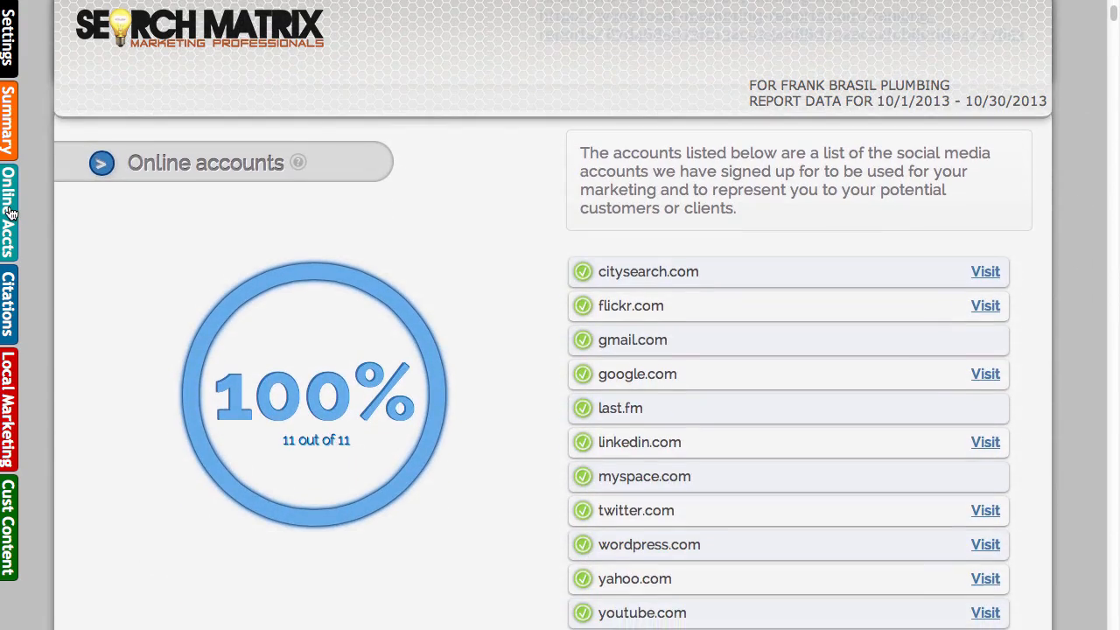
pyautogui.click(7, 282)
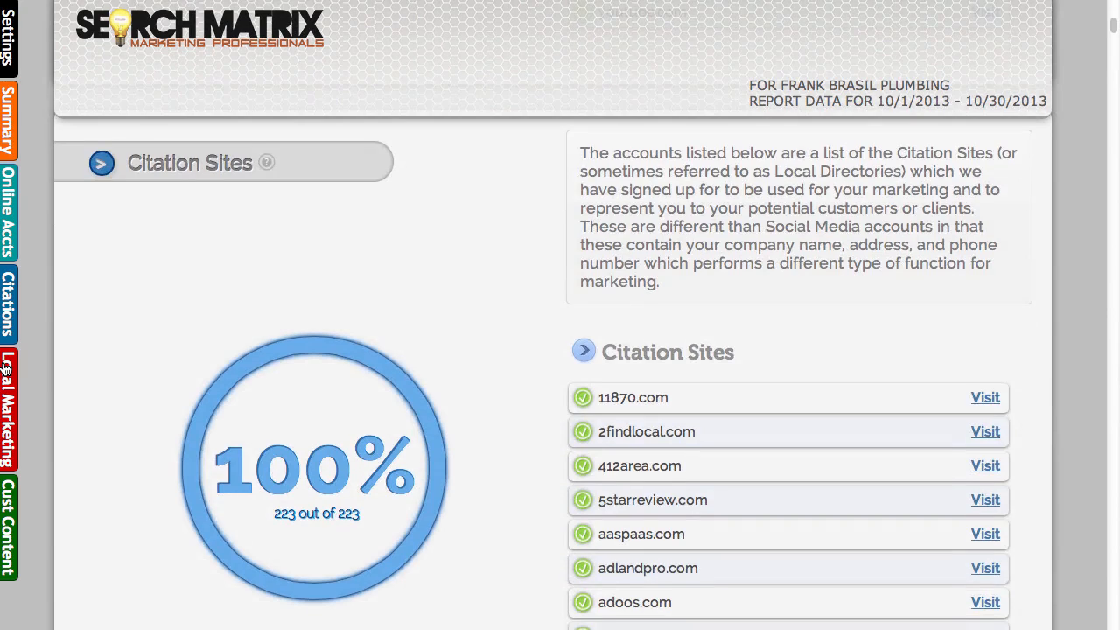
pyautogui.click(7, 369)
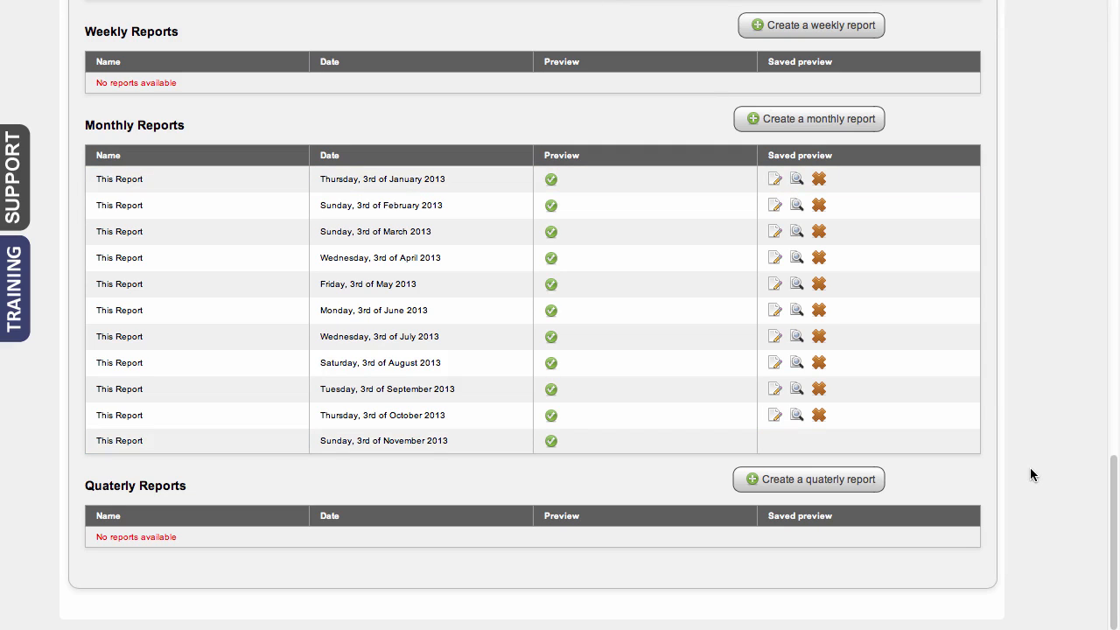
# Check the training videos offered for the reports page, then close the training list
pyautogui.click(16, 313)
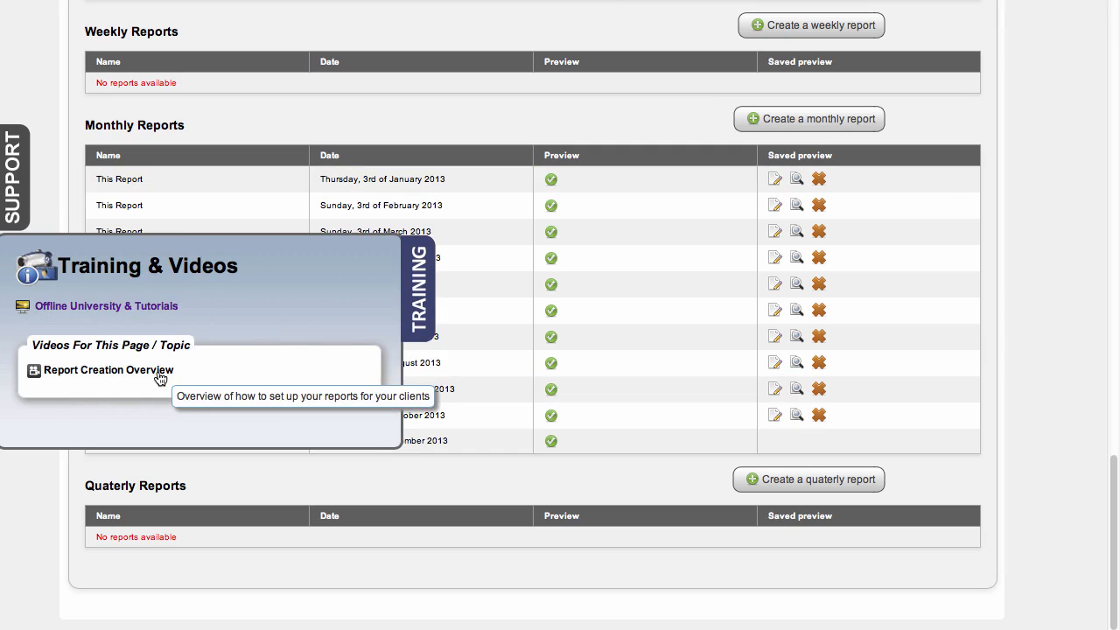
pyautogui.click(416, 315)
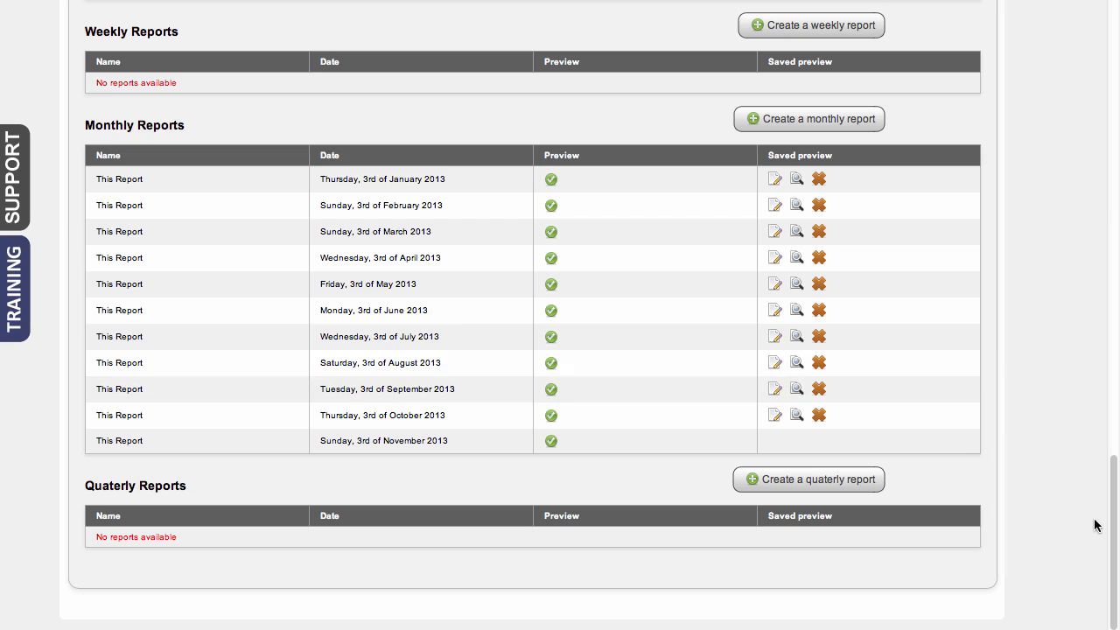
pyautogui.moveTo(1114, 535); pyautogui.dragTo(1115, 79)
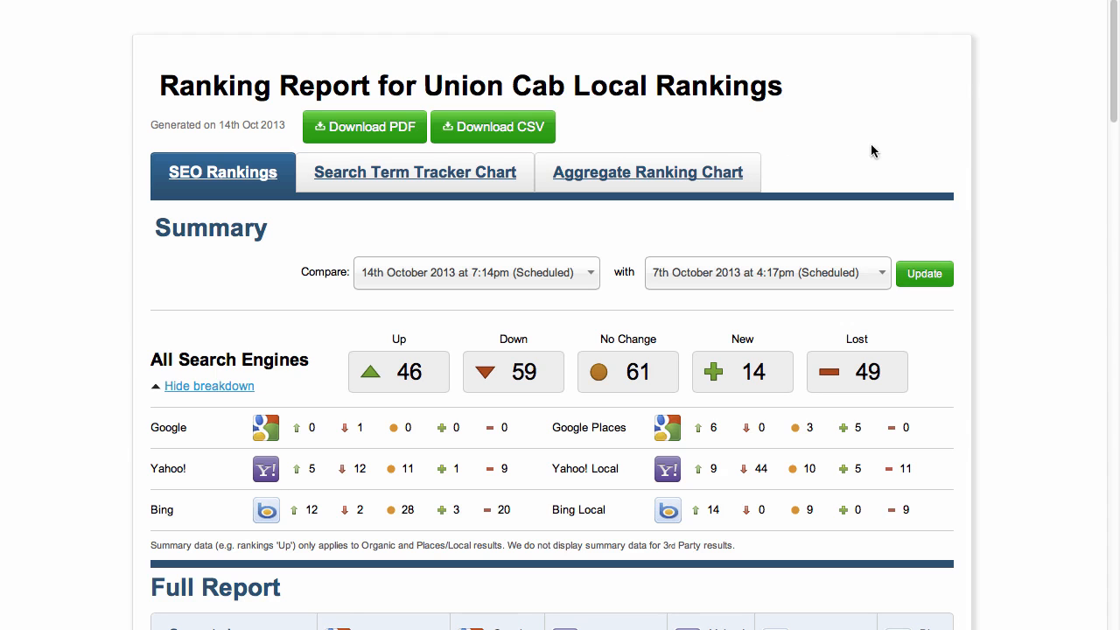
# In the Union Cab Local Rankings report, view the dates available for both sides of the ranking comparison without changing them
pyautogui.moveTo(1111, 55); pyautogui.dragTo(1113, 98)
pyautogui.click(584, 42)
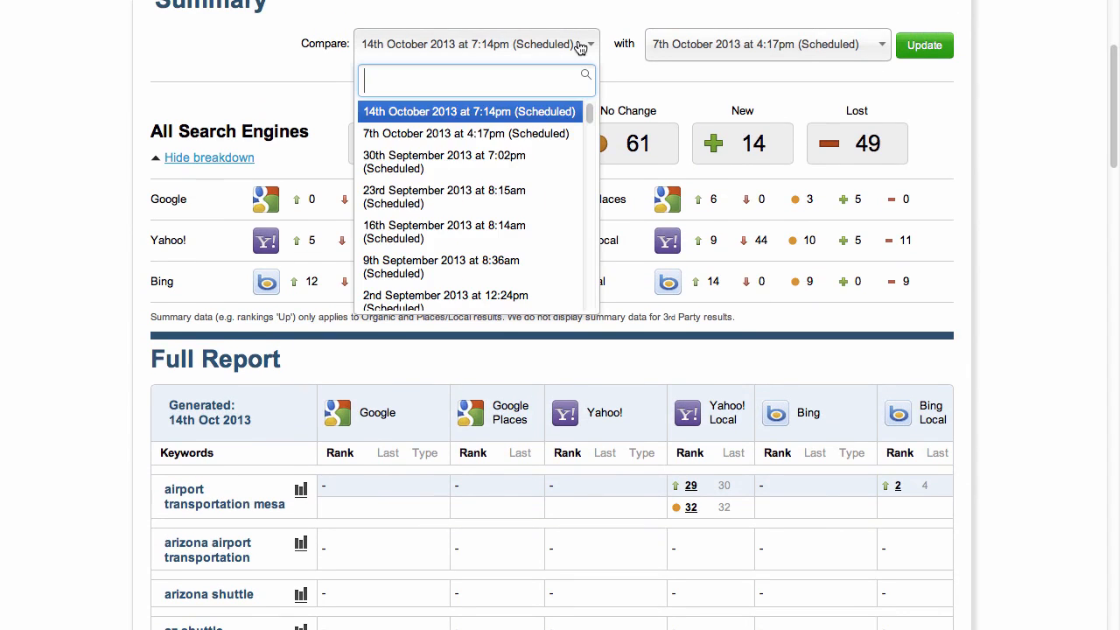
pyautogui.click(682, 49)
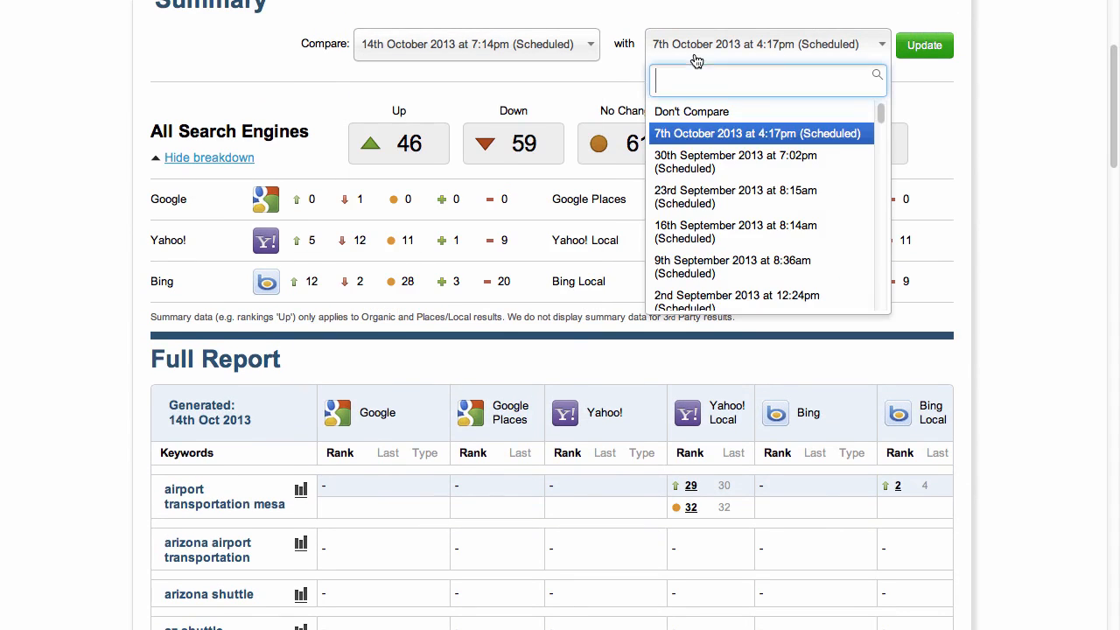
pyautogui.click(605, 77)
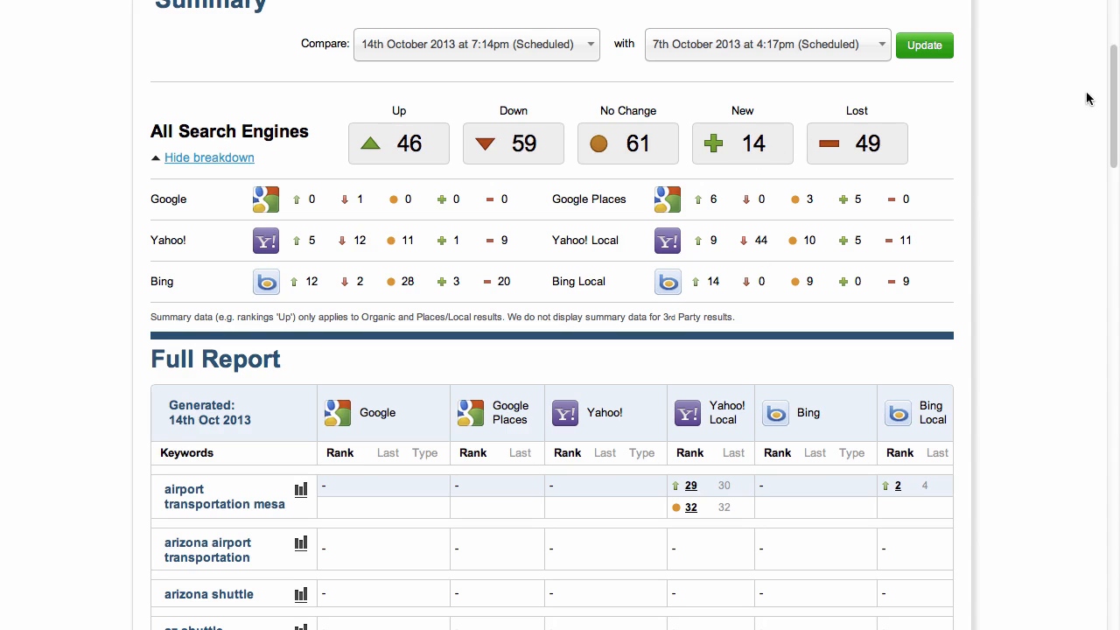
# View the Search Term Tracker Chart for "airport transportation mesa" and return to the SEO Rankings
pyautogui.moveTo(1112, 94); pyautogui.dragTo(1115, 162)
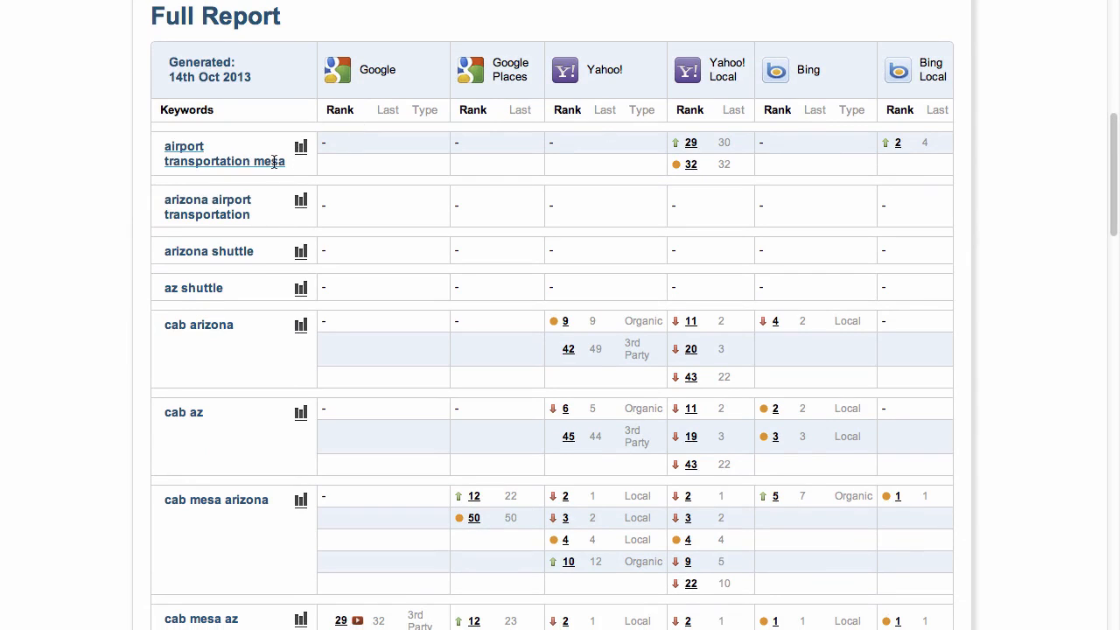
pyautogui.click(689, 145)
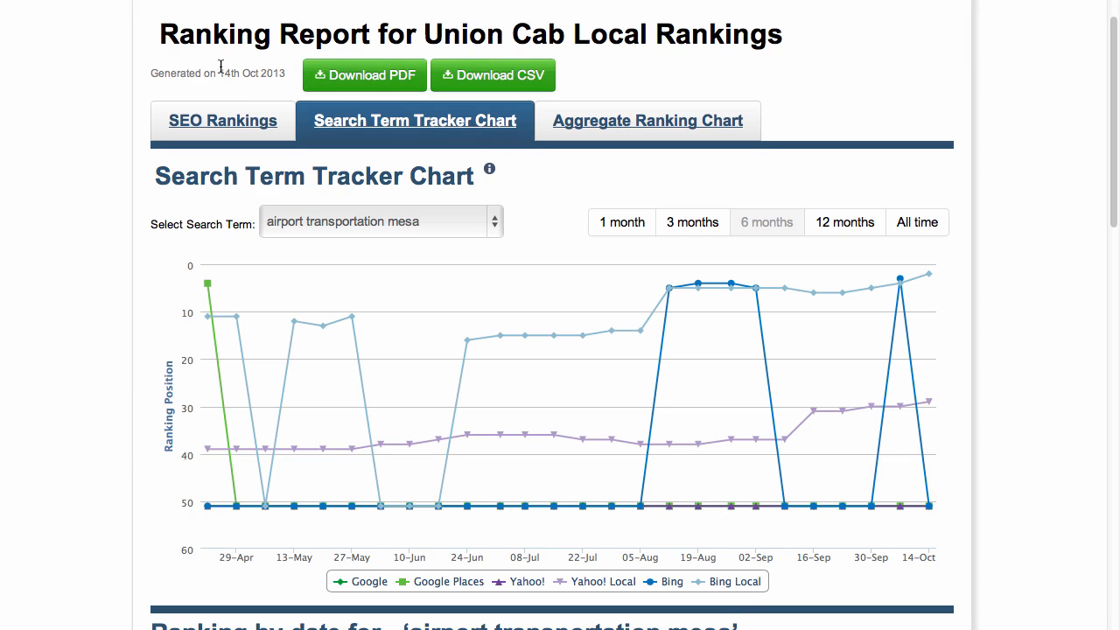
pyautogui.click(238, 119)
# View the details of the first Google Places rank for "cab mesa arizona" in the full report, then close them
pyautogui.scroll(-5, 519, 359)
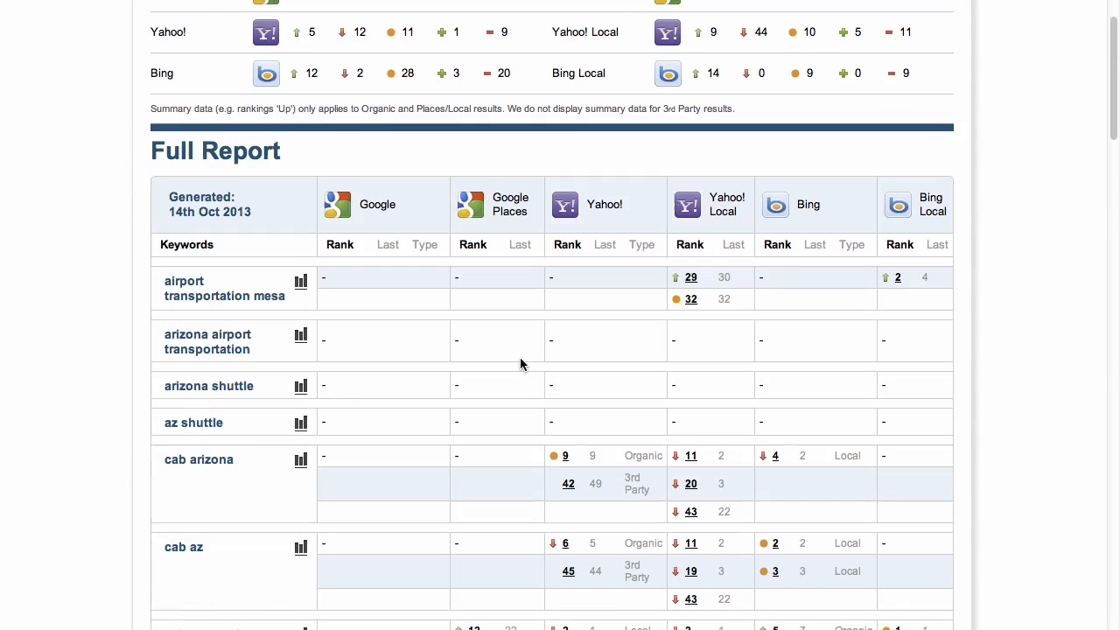
pyautogui.scroll(-3, 520, 358)
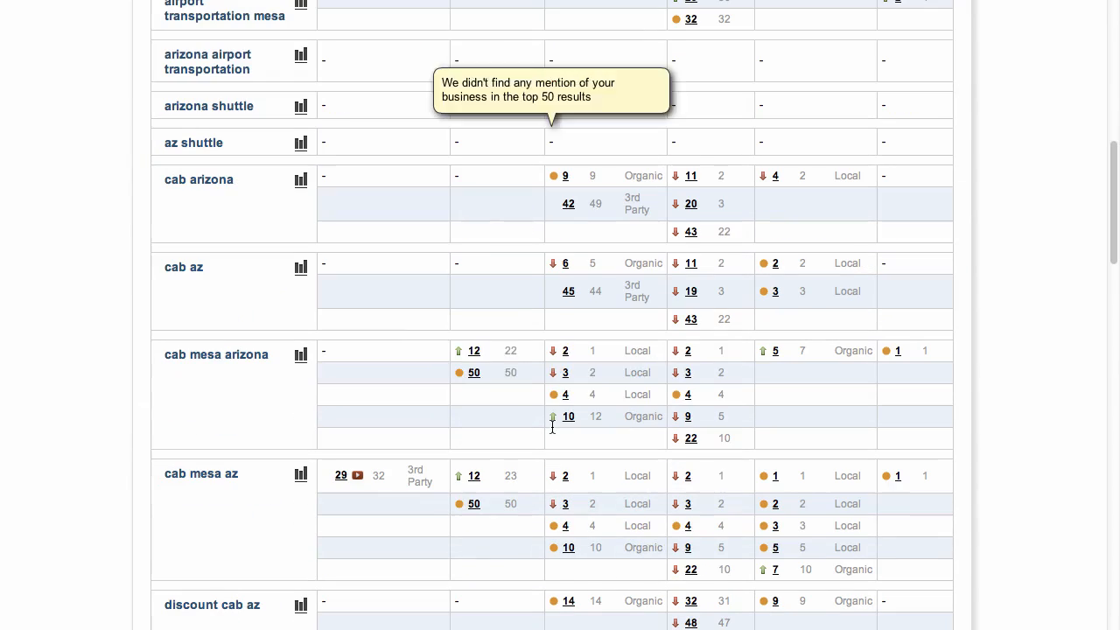
pyautogui.click(475, 357)
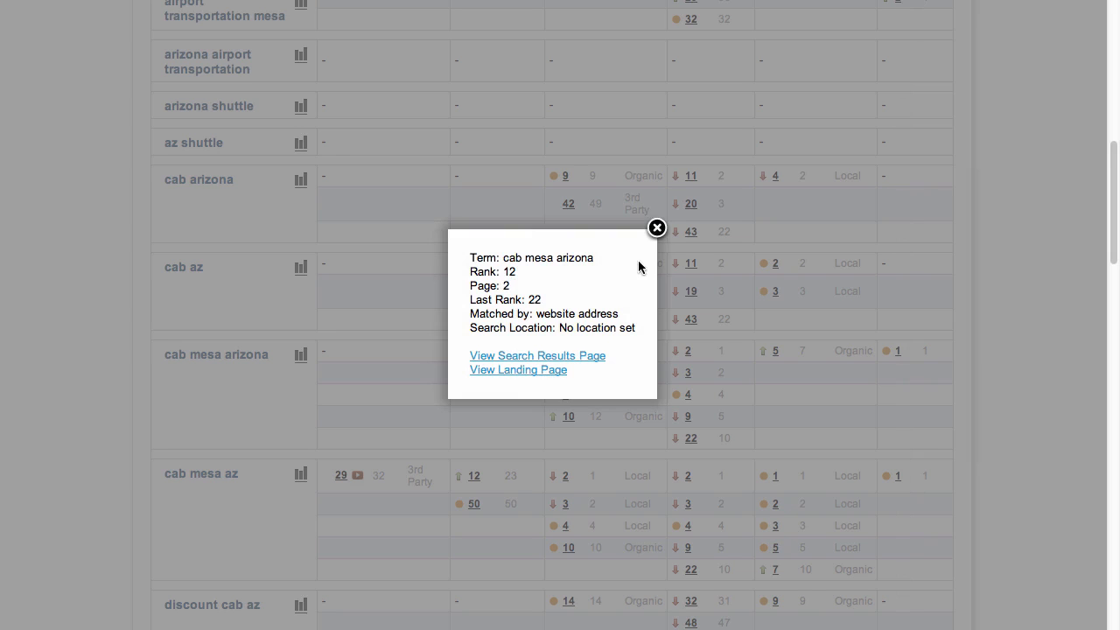
pyautogui.click(653, 234)
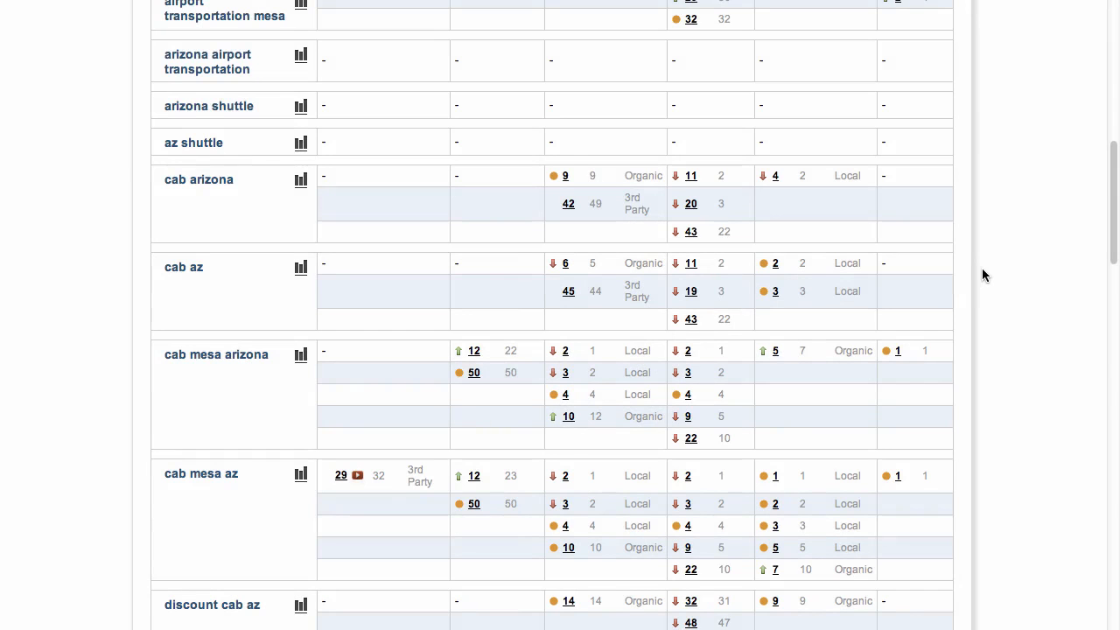
# Review the rankings of the remaining keywords in the full report and return to its beginning
pyautogui.scroll(-3, 982, 275)
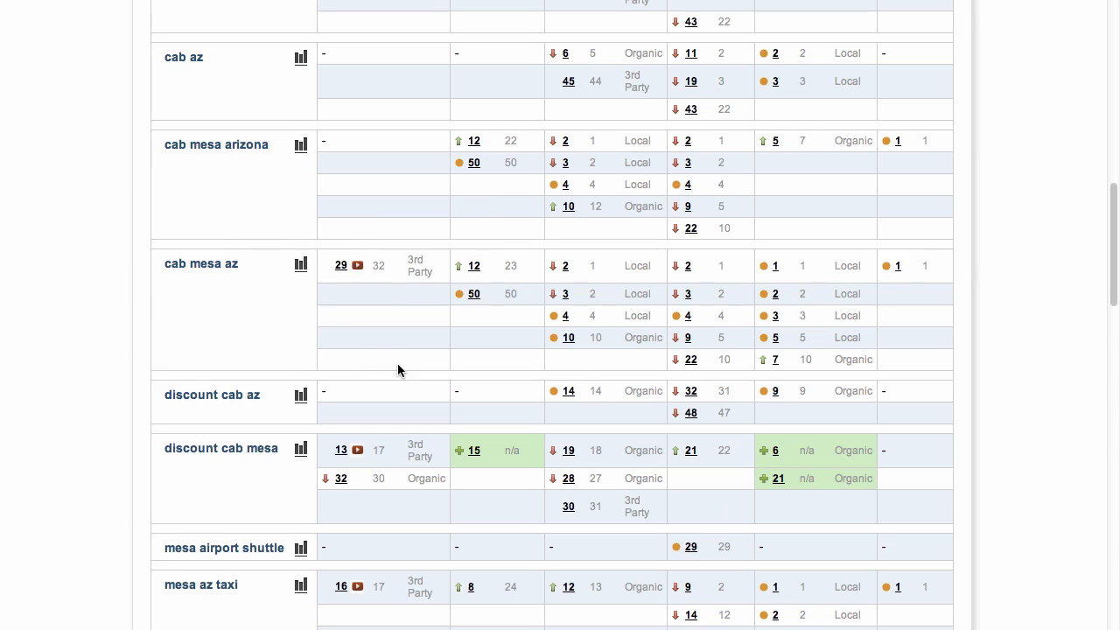
pyautogui.scroll(-5, 397, 366)
pyautogui.scroll(-4, 397, 369)
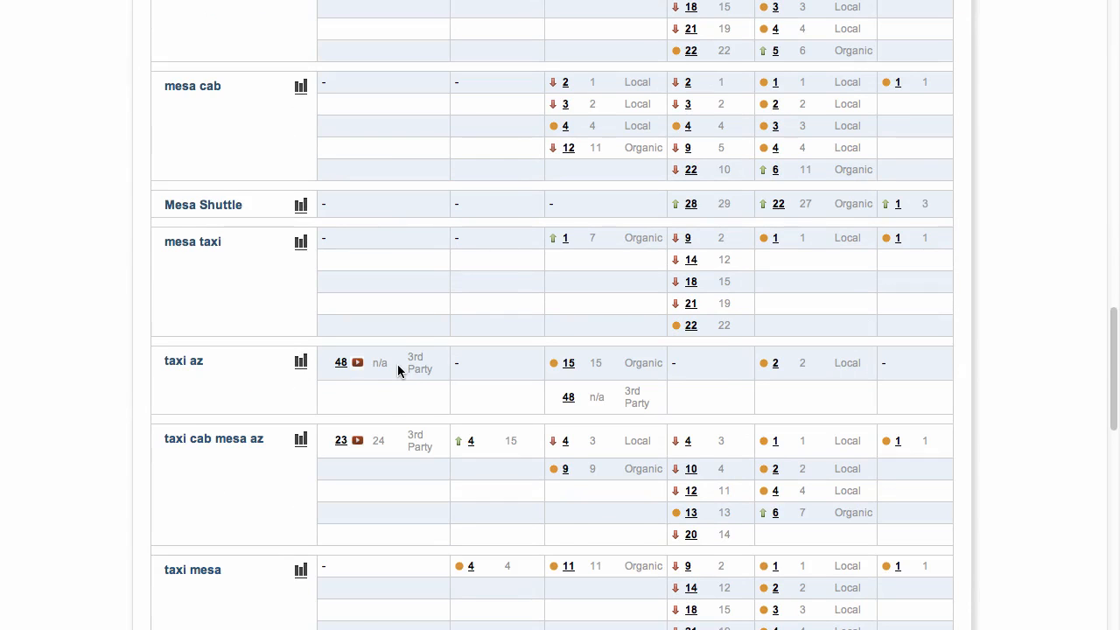
pyautogui.scroll(-4, 397, 367)
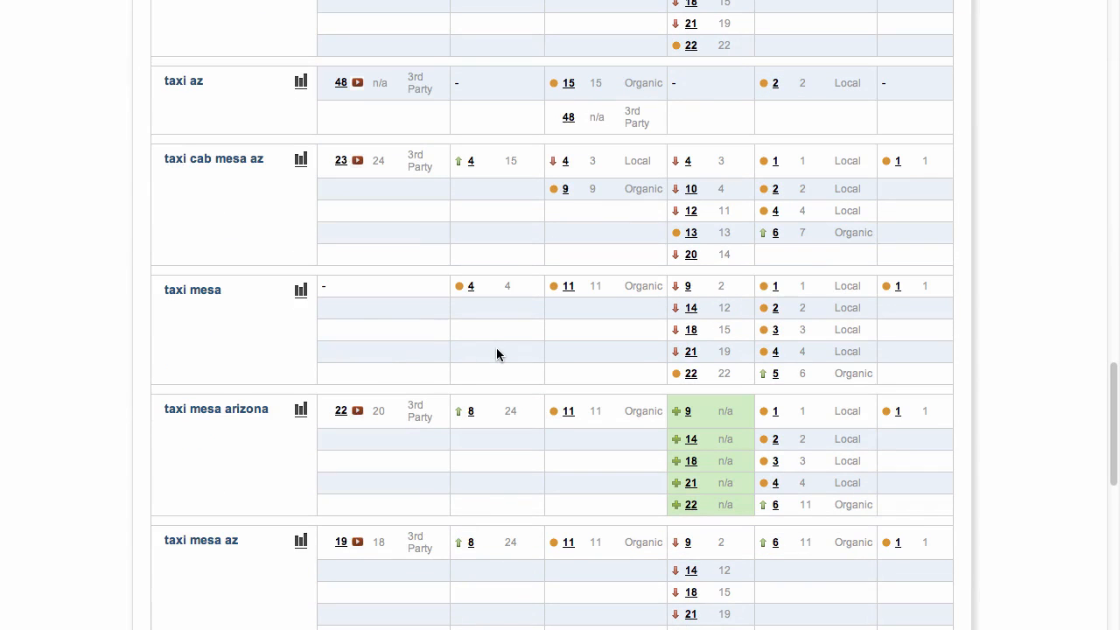
pyautogui.scroll(-3, 496, 354)
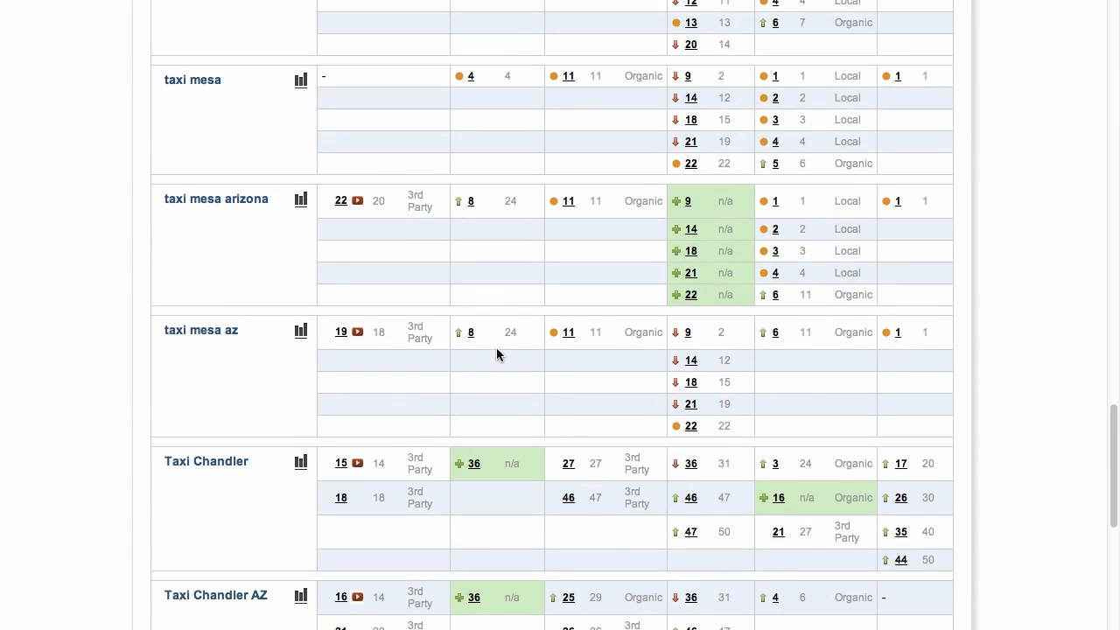
pyautogui.moveTo(1104, 461); pyautogui.dragTo(1104, 74)
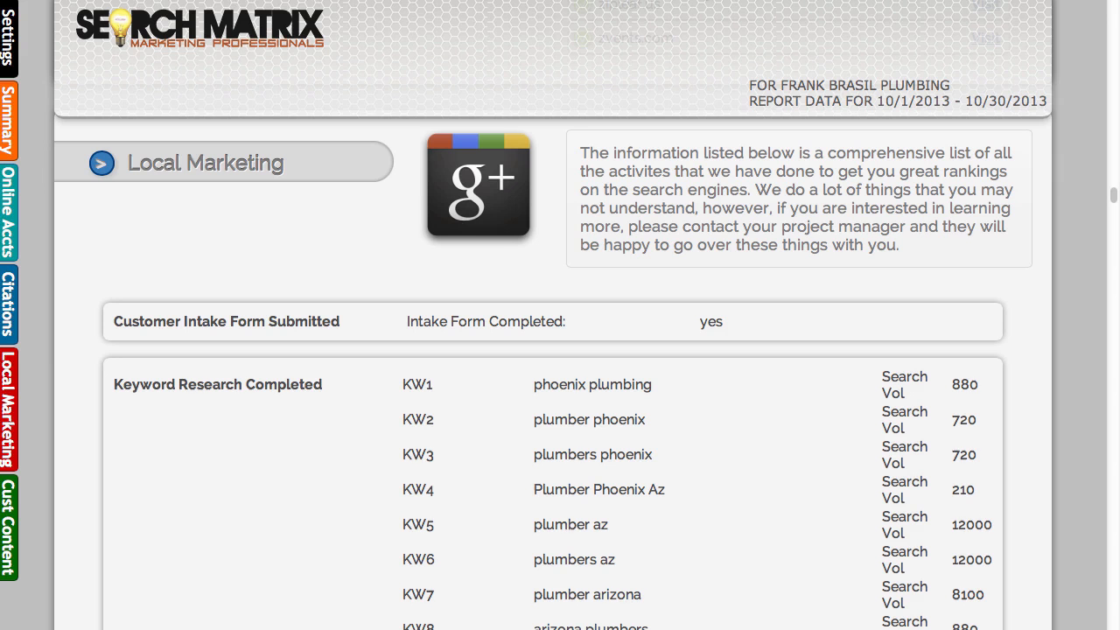
# Return to the report templates page and bring up the Custom Report Content option for the project
pyautogui.scroll(10, 684, 138)
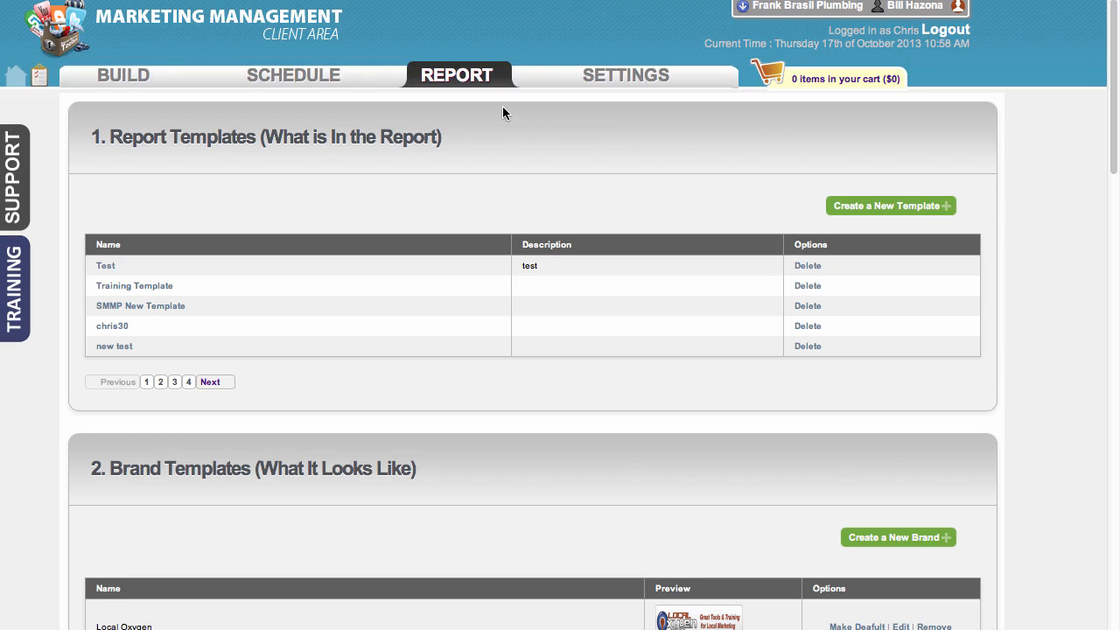
pyautogui.click(477, 81)
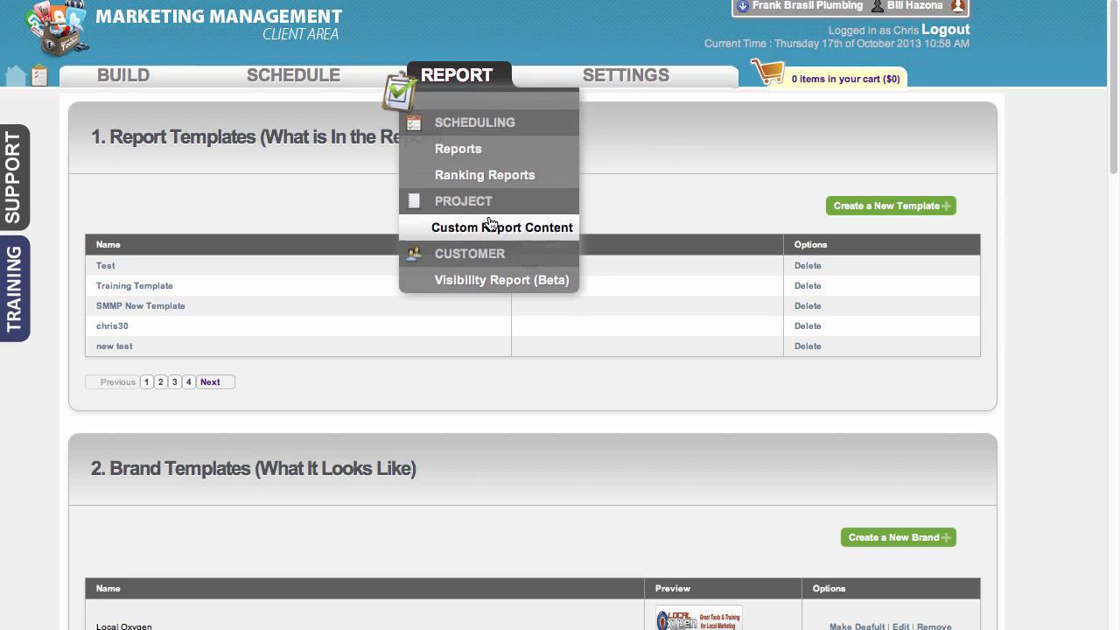